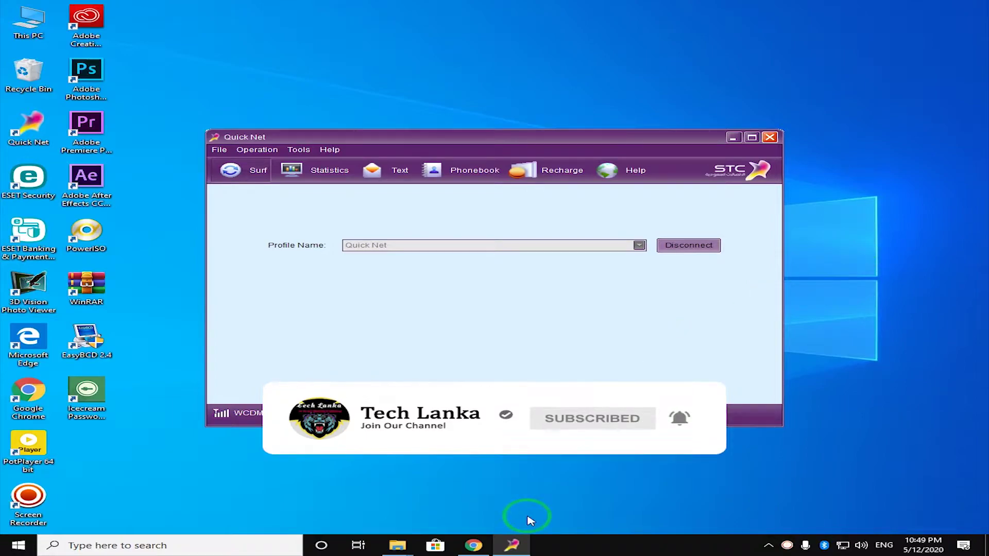
Step: Switch to Google Chrome and open manictime.com in a new browser tab
{"action": "left_click", "coordinate": [473, 545]}
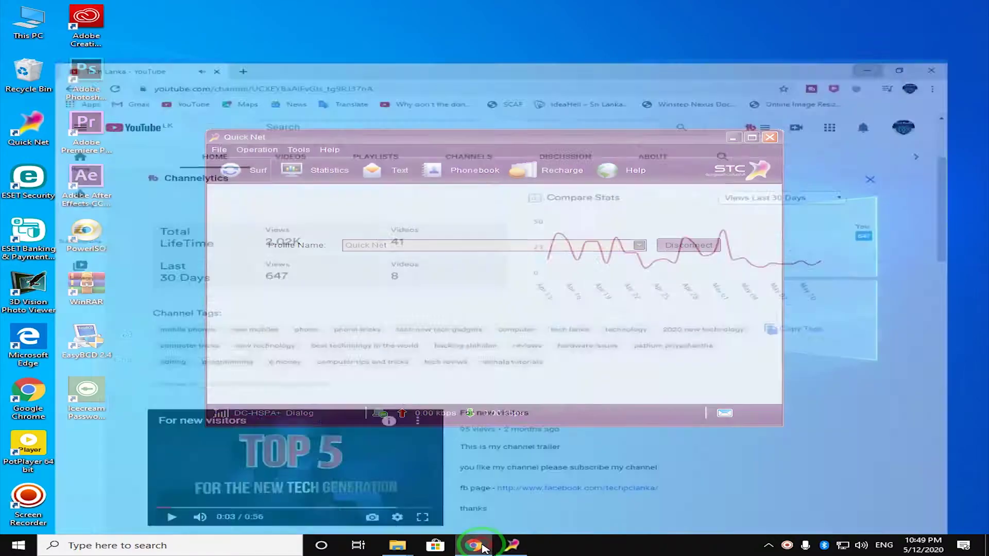
{"action": "left_click", "coordinate": [208, 9]}
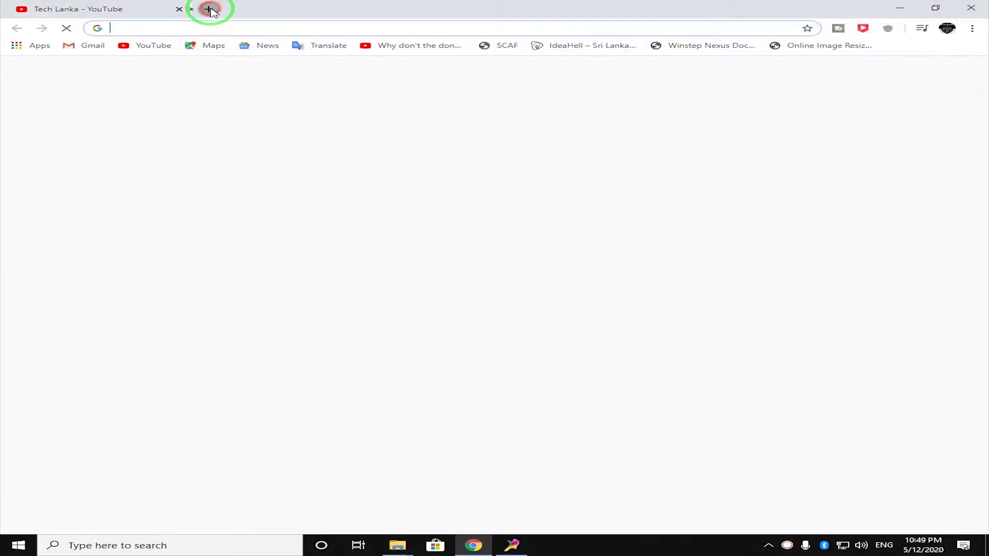
{"action": "left_click", "coordinate": [292, 29]}
{"action": "type", "text": "mani"}
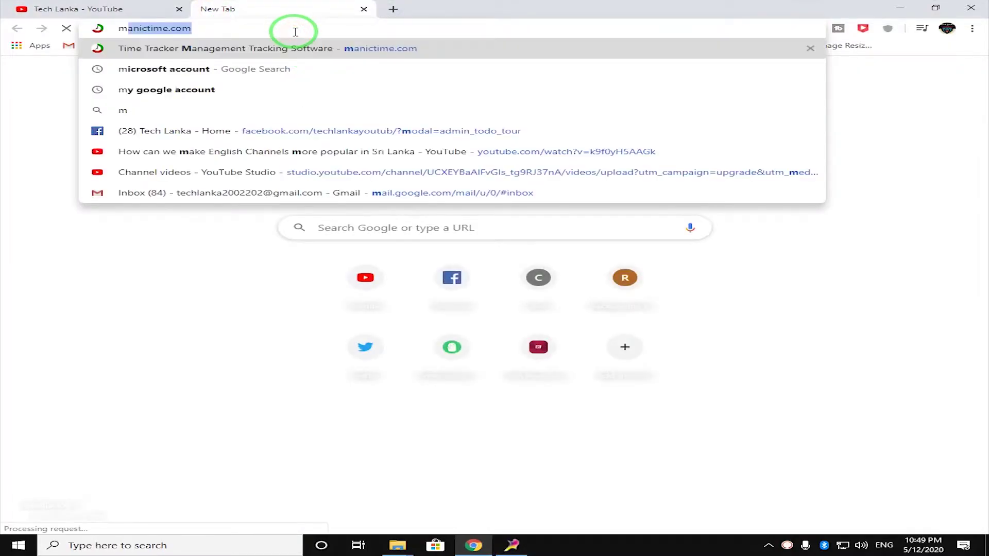
{"action": "type", "text": "ctime.com"}
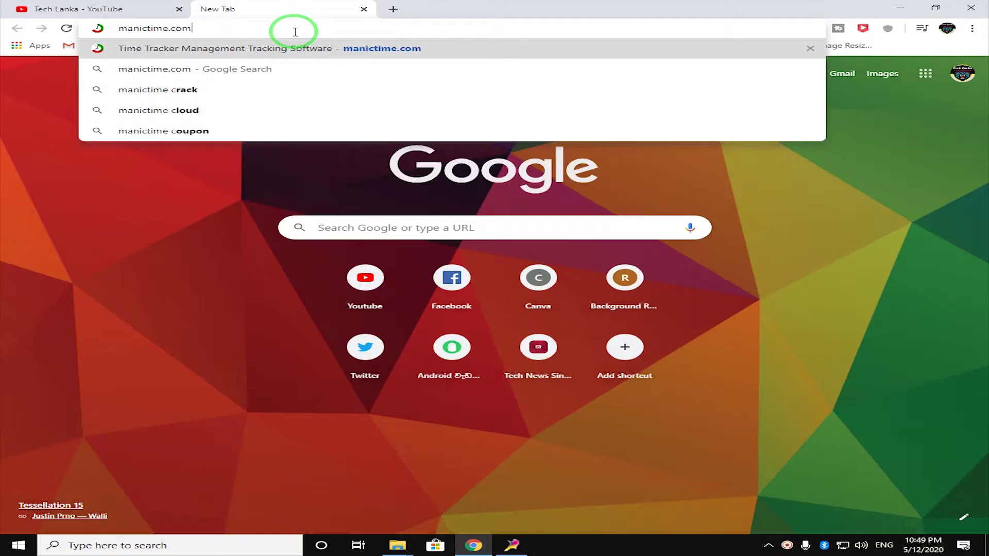
{"action": "key", "text": "Return"}
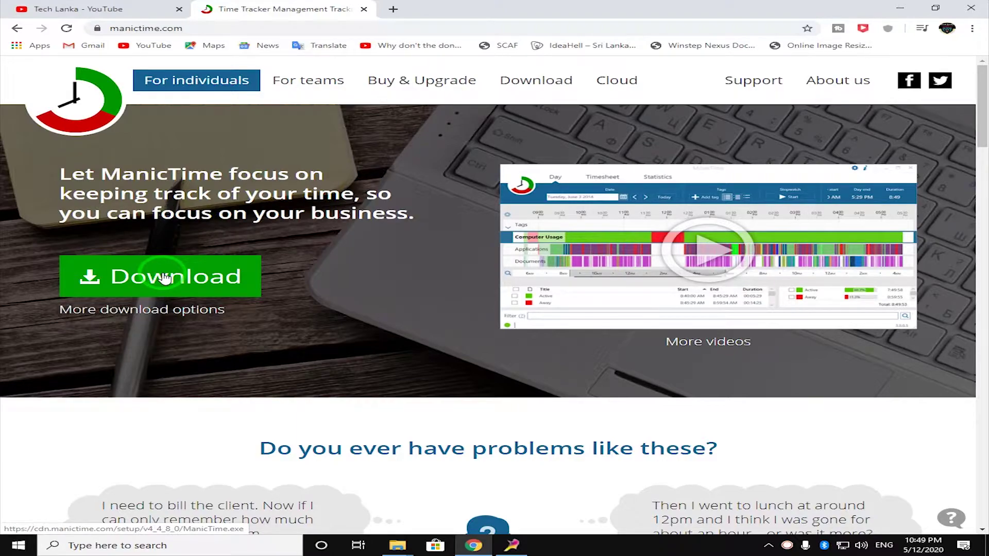
Step: Switch to File Explorer and run the ManicTime installer from the Downloads folder
{"action": "left_click", "coordinate": [899, 7]}
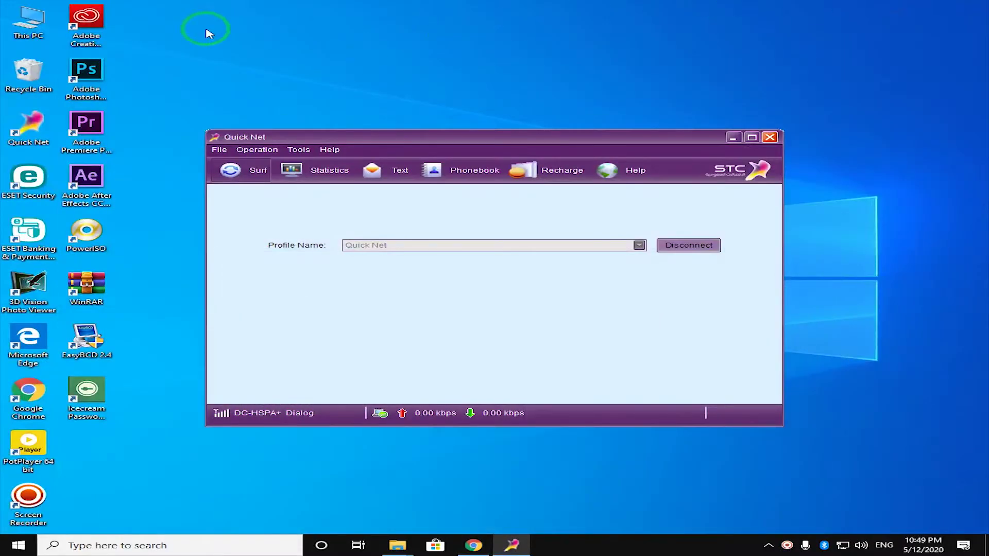
{"action": "left_click", "coordinate": [39, 27]}
{"action": "double_click", "coordinate": [39, 27]}
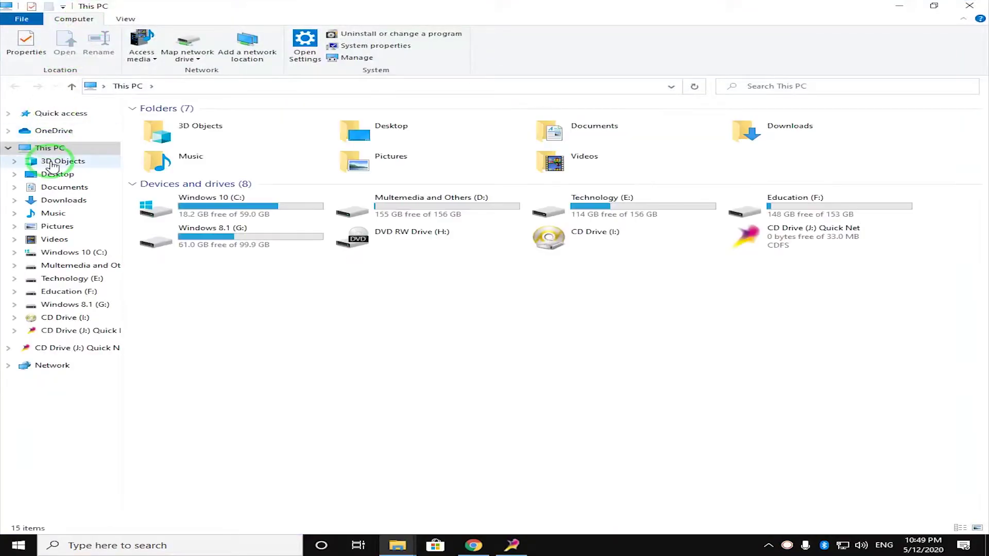
{"action": "left_click", "coordinate": [63, 200]}
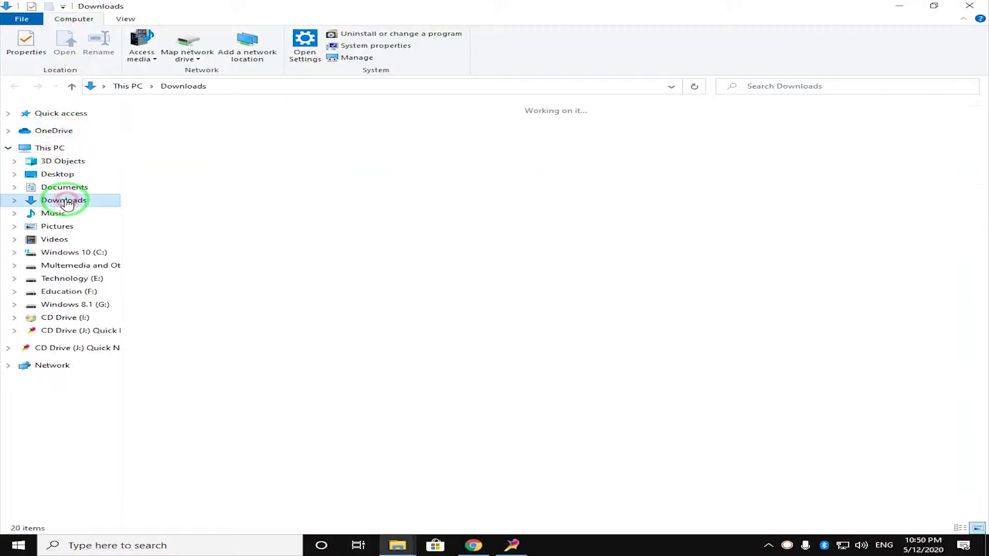
{"action": "left_click", "coordinate": [171, 128]}
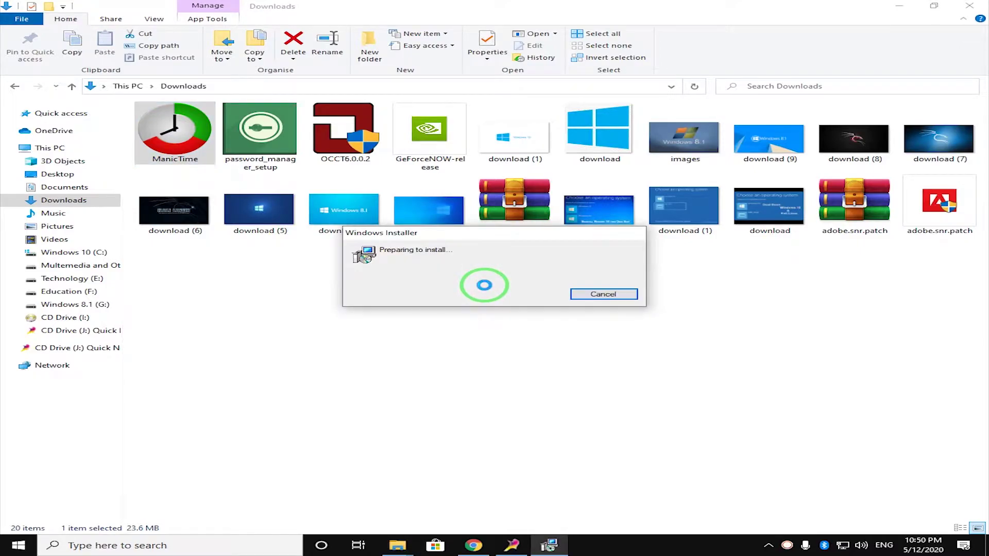
Step: Install ManicTime to the default folder C:\Program Files (x86)\ManicTime\ and launch it when setup exits
{"action": "left_click", "coordinate": [574, 357]}
{"action": "left_click", "coordinate": [451, 331]}
{"action": "left_click", "coordinate": [573, 357]}
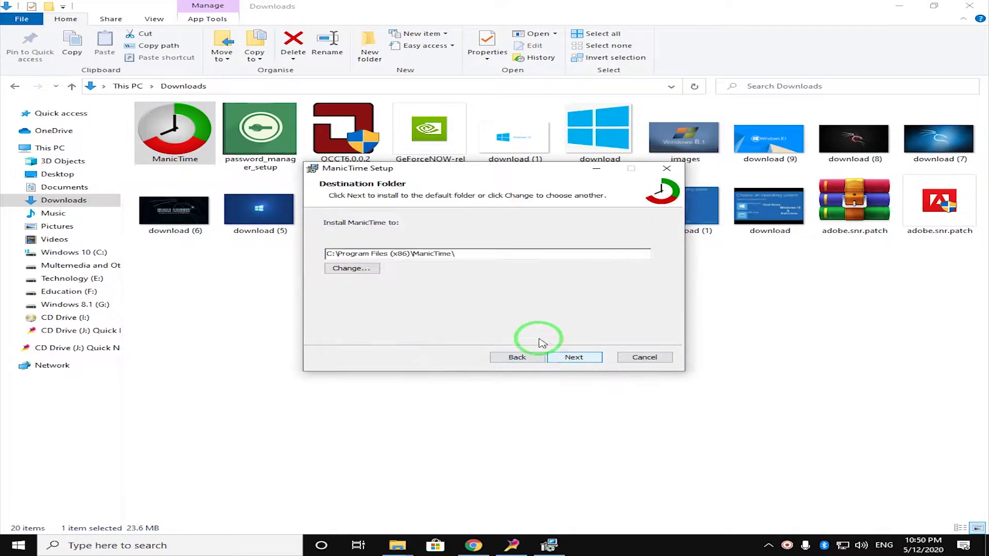
{"action": "left_click", "coordinate": [572, 357]}
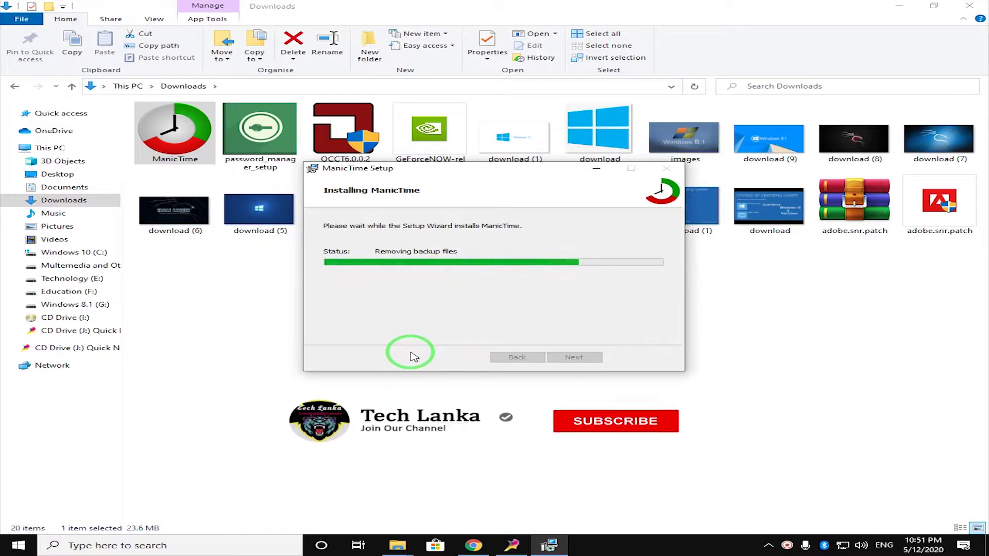
{"action": "mouse_move", "coordinate": [551, 546]}
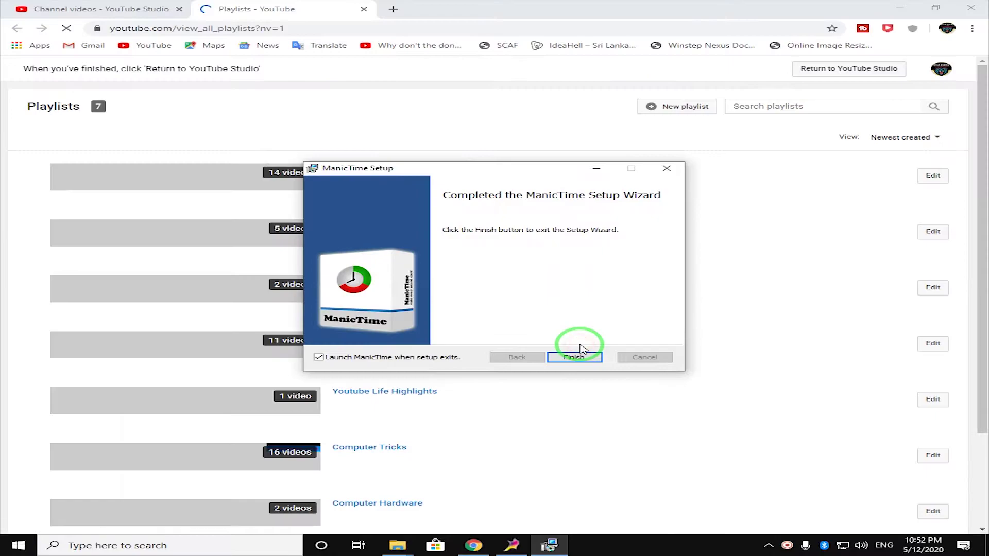
{"action": "left_click", "coordinate": [578, 357]}
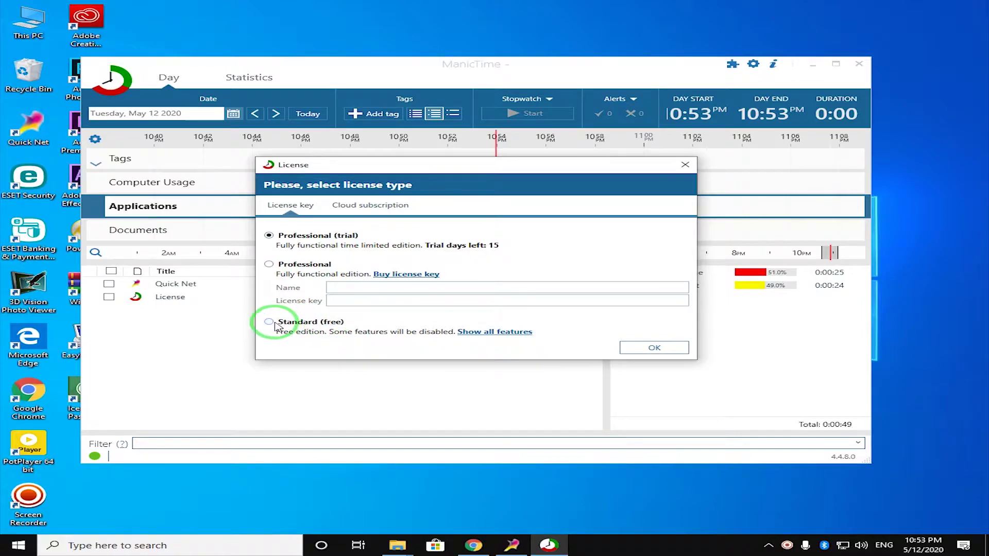
Step: Activate the Standard (free) license type in ManicTime, accepting that the listed features will be disabled
{"action": "left_click", "coordinate": [271, 323]}
{"action": "left_click", "coordinate": [651, 348]}
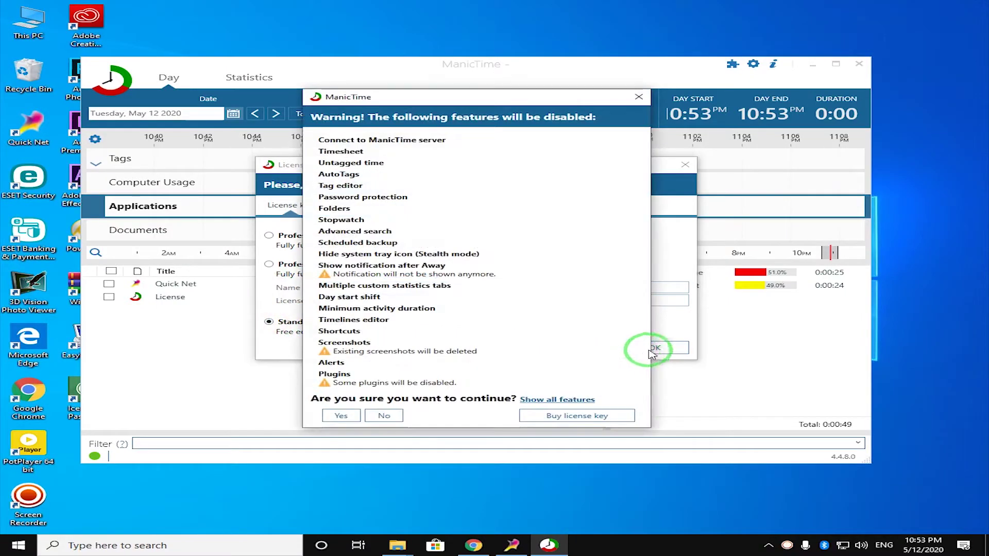
{"action": "left_click", "coordinate": [342, 416]}
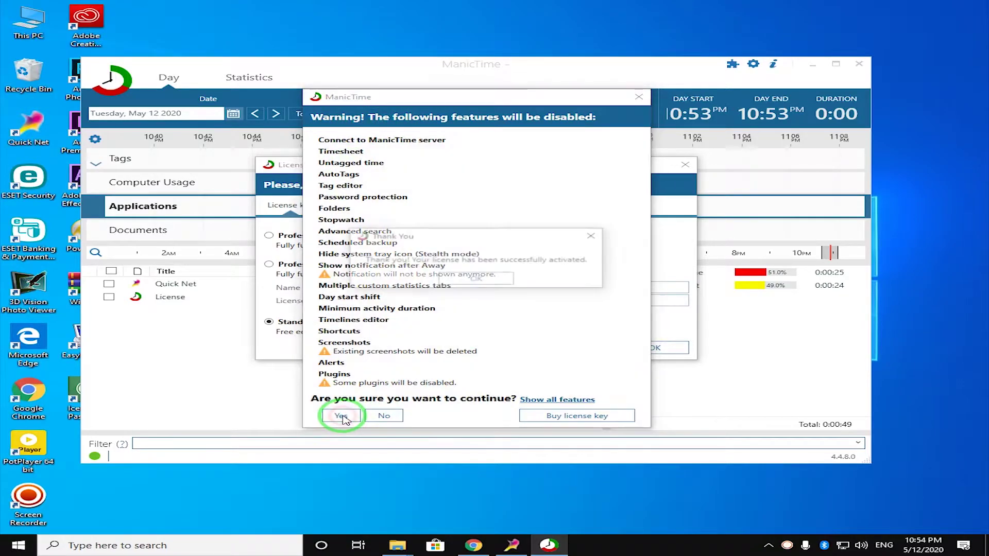
{"action": "left_click", "coordinate": [476, 280]}
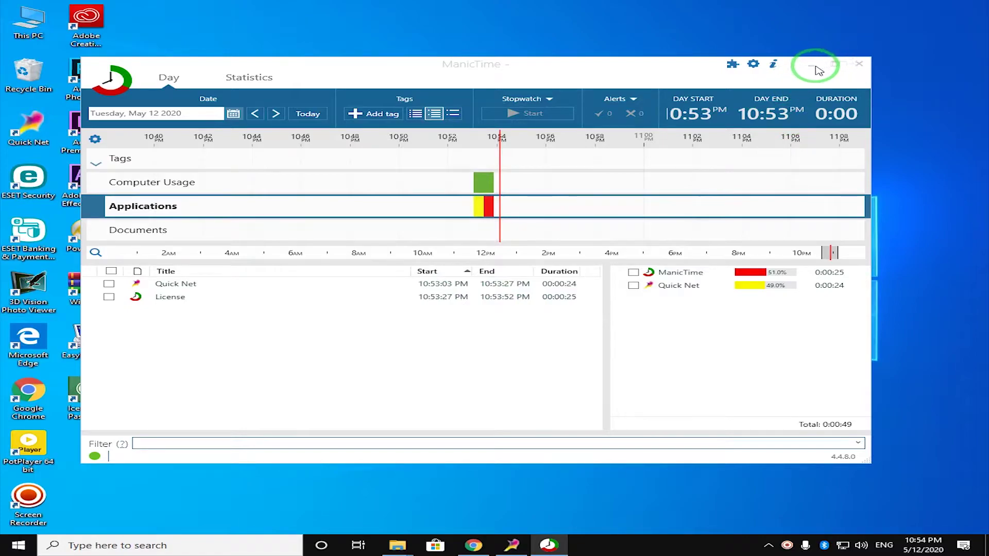
{"action": "mouse_move", "coordinate": [578, 58]}
{"action": "left_mouse_down"}
{"action": "mouse_move", "coordinate": [572, 45]}
{"action": "mouse_move", "coordinate": [566, 66]}
{"action": "left_mouse_up"}
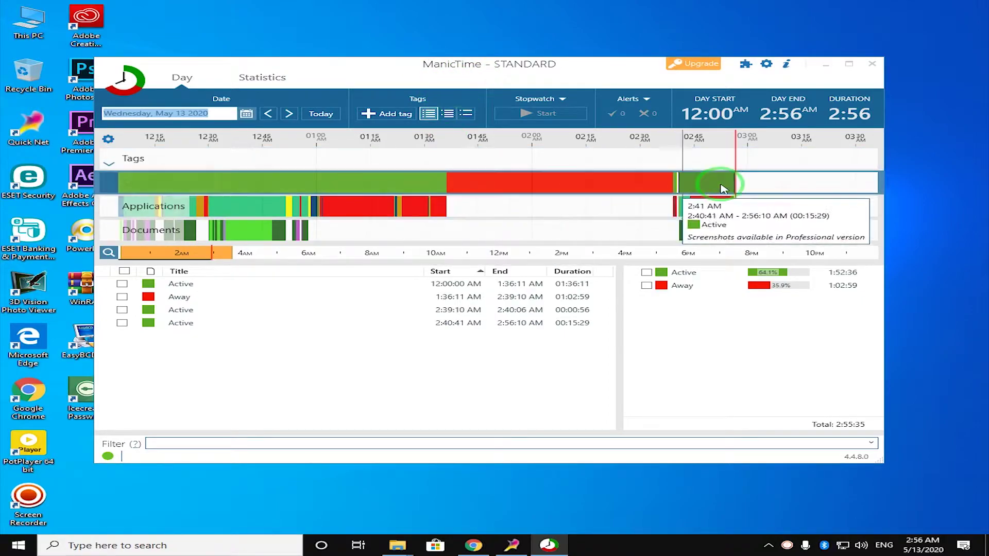
Step: Examine the active and away periods on the Computer Usage timeline for Wednesday, May 13 2020
{"action": "mouse_move", "coordinate": [740, 179]}
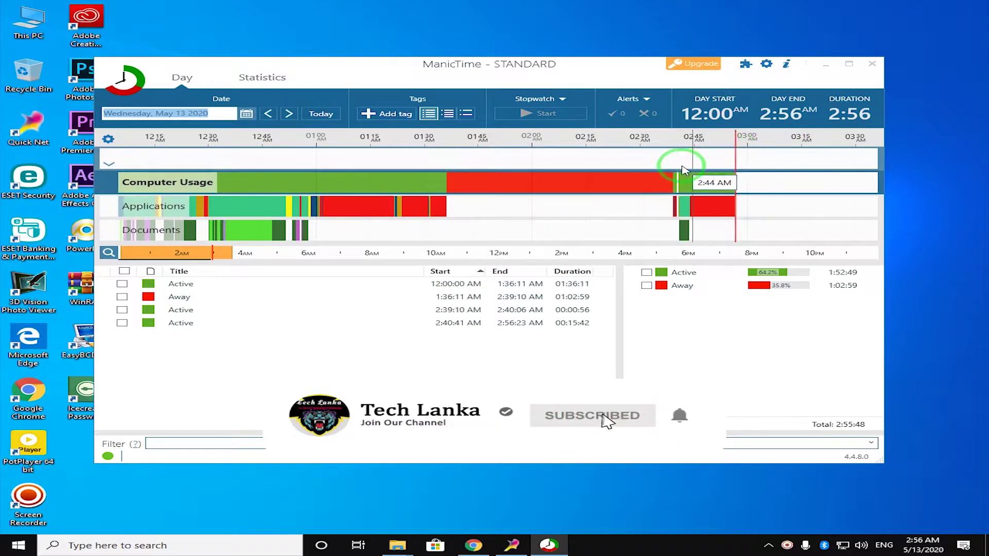
{"action": "left_click", "coordinate": [189, 80]}
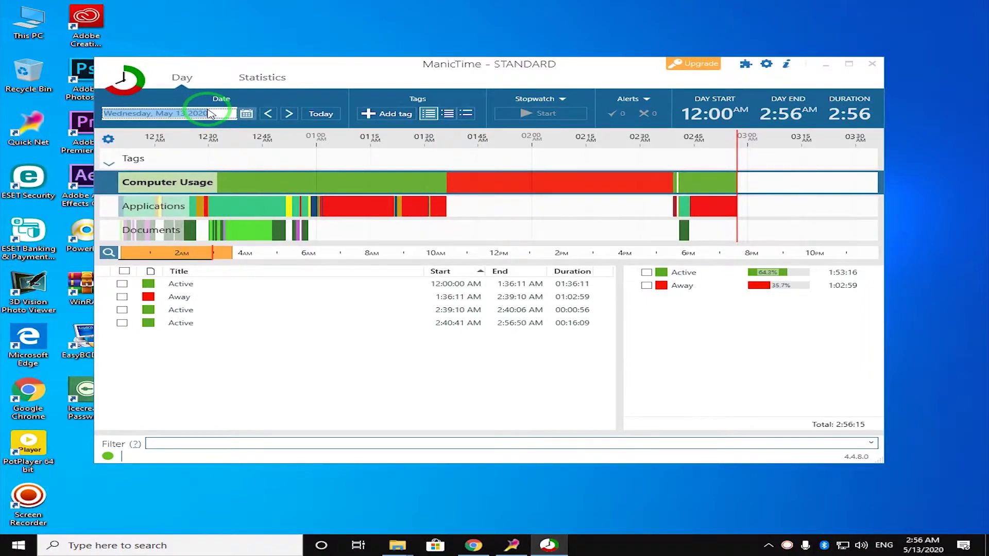
{"action": "left_click", "coordinate": [442, 181]}
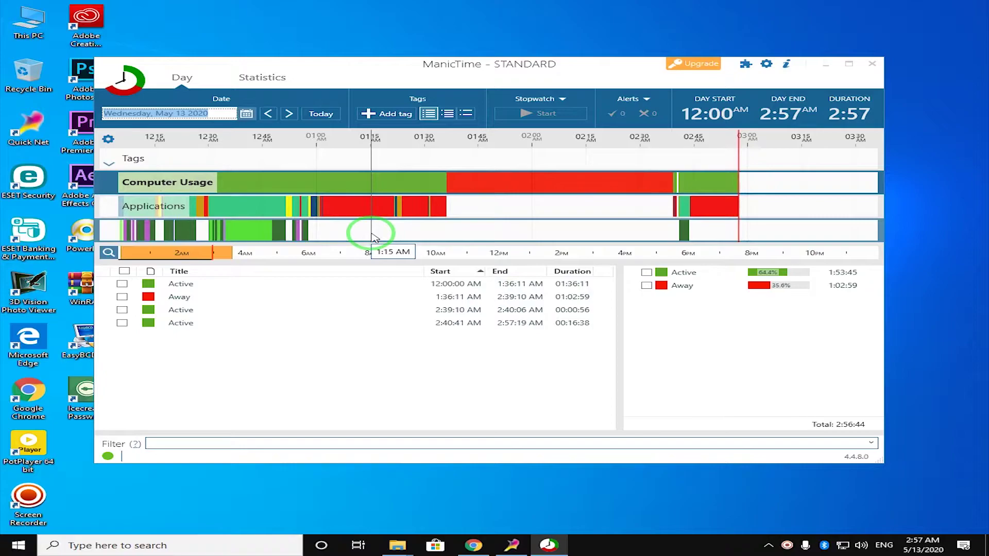
{"action": "left_click", "coordinate": [809, 183]}
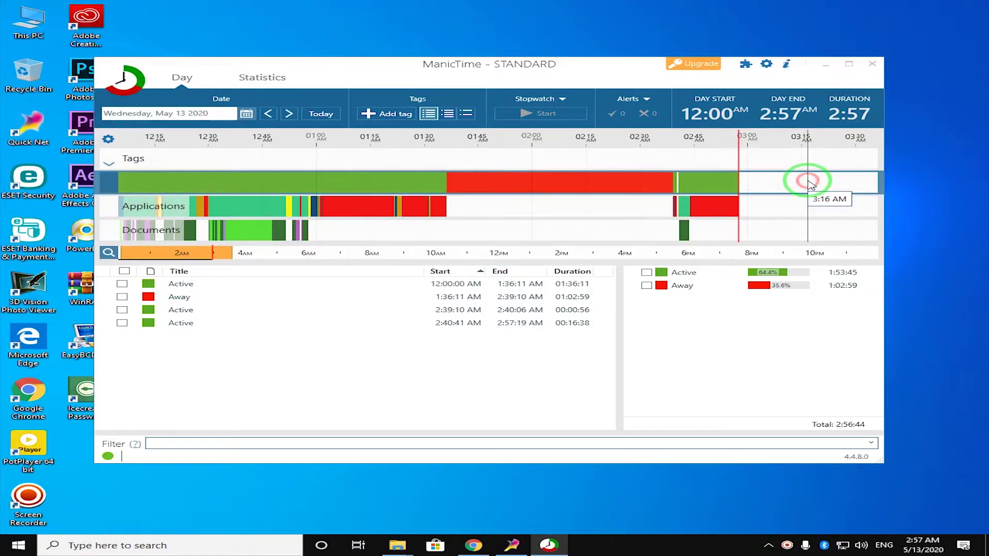
Step: View the Applications and Documents timeline entries, and return to the Computer Usage timeline to inspect its periods
{"action": "left_click", "coordinate": [806, 206]}
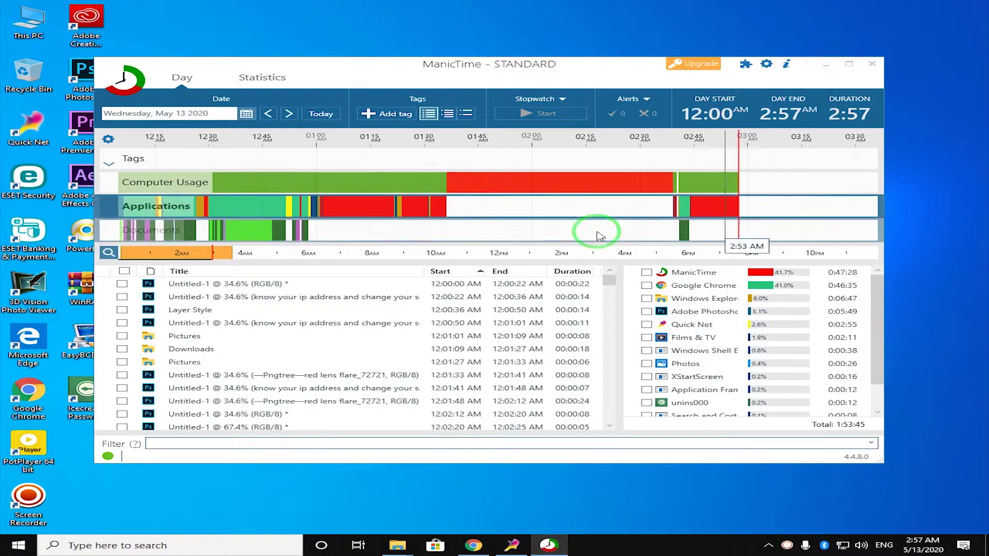
{"action": "left_click", "coordinate": [767, 235]}
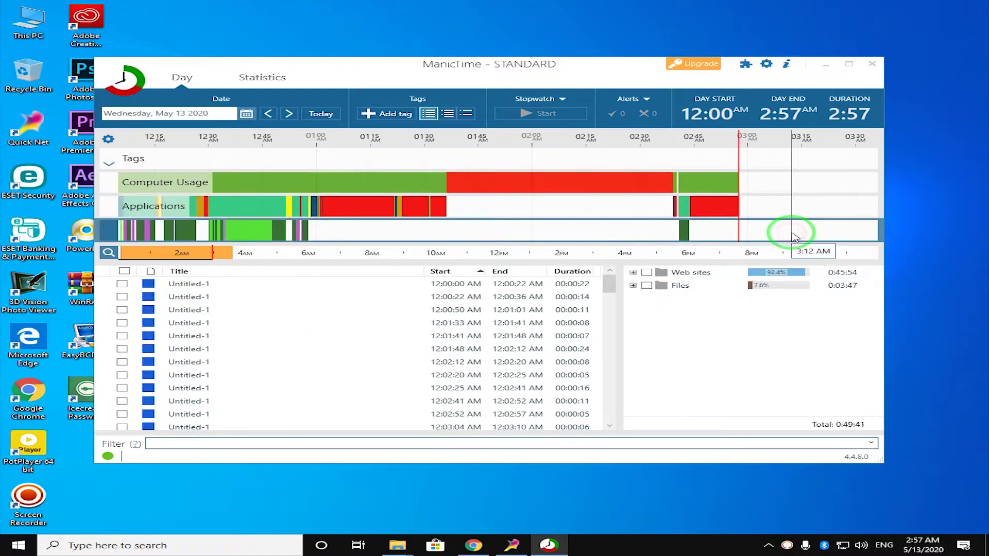
{"action": "left_click", "coordinate": [796, 177]}
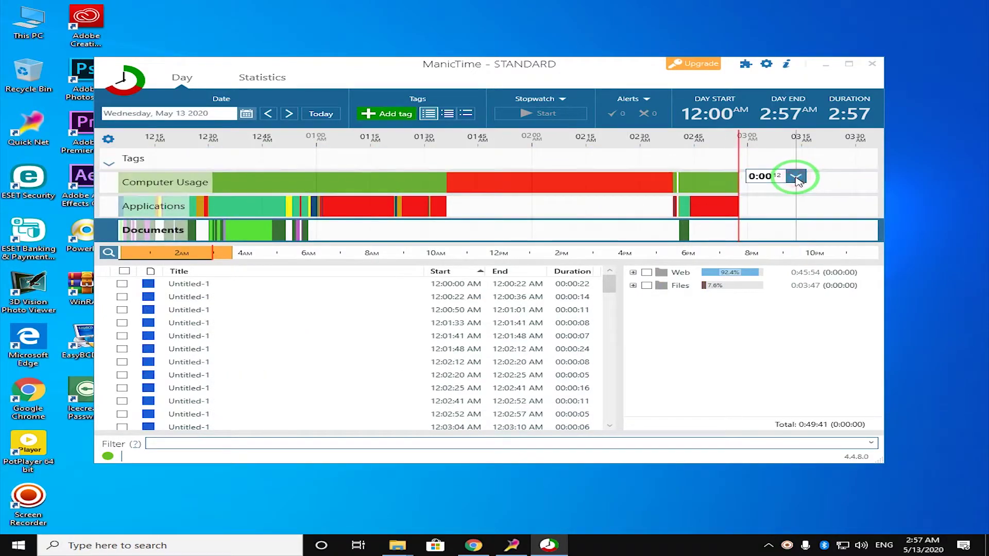
{"action": "mouse_move", "coordinate": [186, 179]}
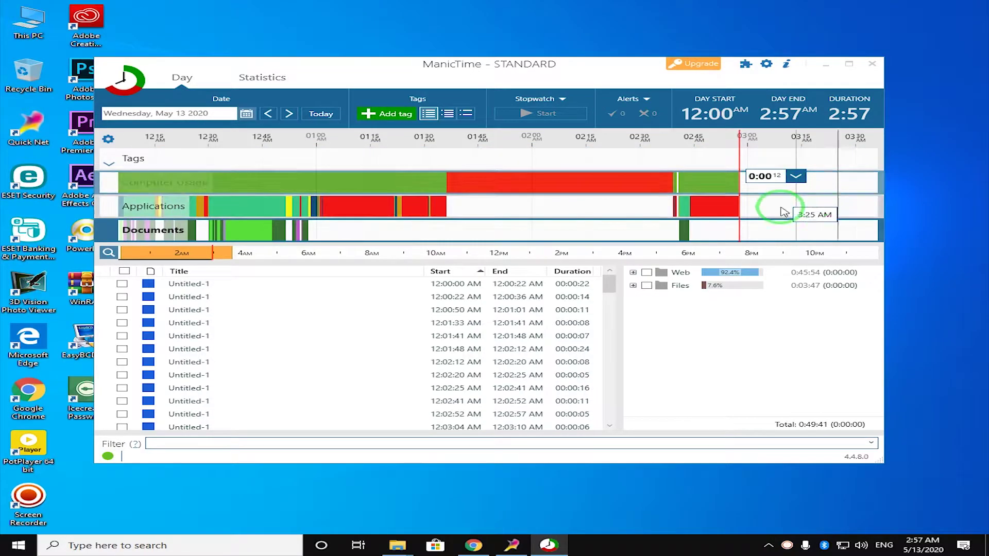
{"action": "left_click", "coordinate": [833, 186]}
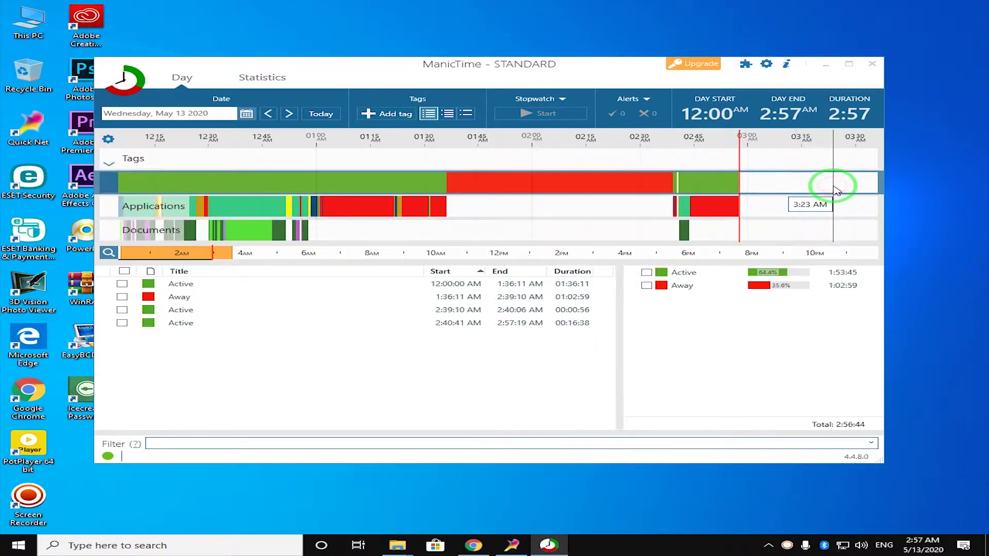
{"action": "mouse_move", "coordinate": [384, 203]}
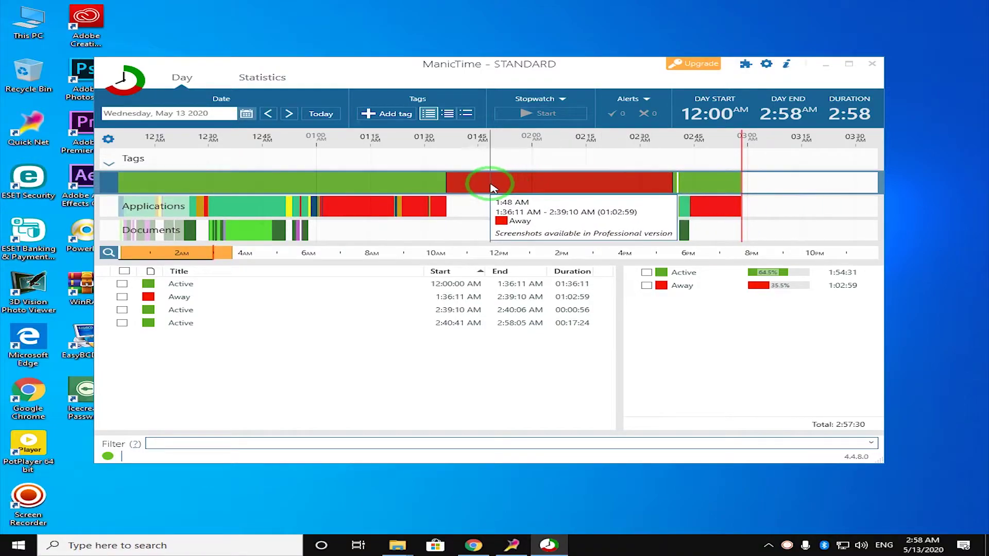
Step: Show the Applications timeline and examine the time spent in each program in the application summary
{"action": "left_click", "coordinate": [831, 211]}
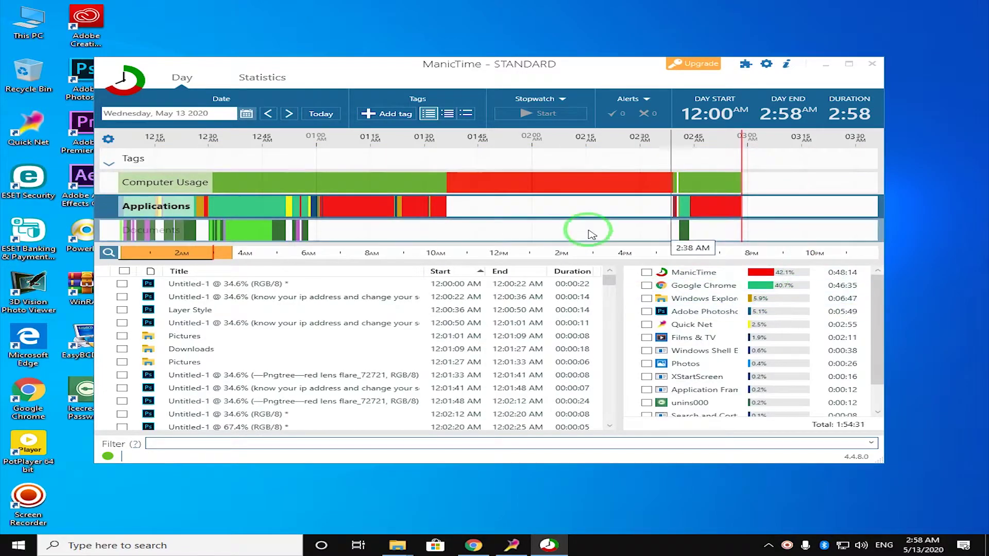
{"action": "scroll", "coordinate": [332, 316], "scroll_direction": "down", "scroll_amount": 3}
{"action": "scroll", "coordinate": [340, 317], "scroll_direction": "up", "scroll_amount": 7}
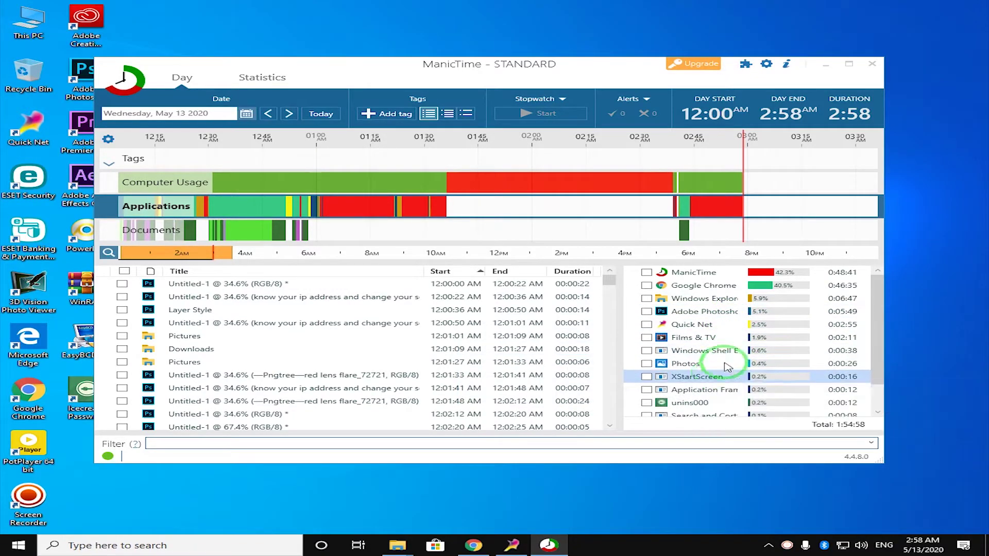
{"action": "scroll", "coordinate": [724, 361], "scroll_direction": "down", "scroll_amount": 1}
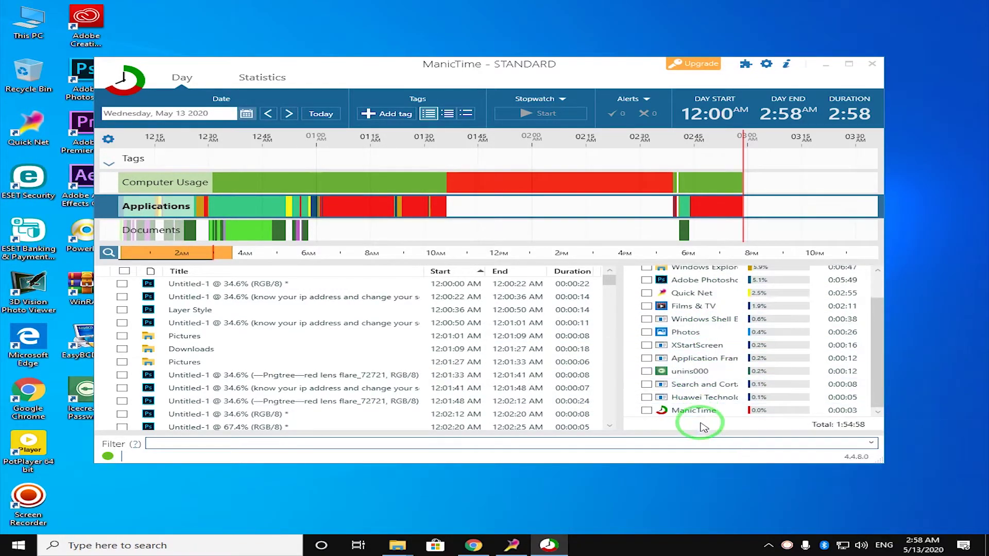
{"action": "scroll", "coordinate": [703, 417], "scroll_direction": "up", "scroll_amount": 1}
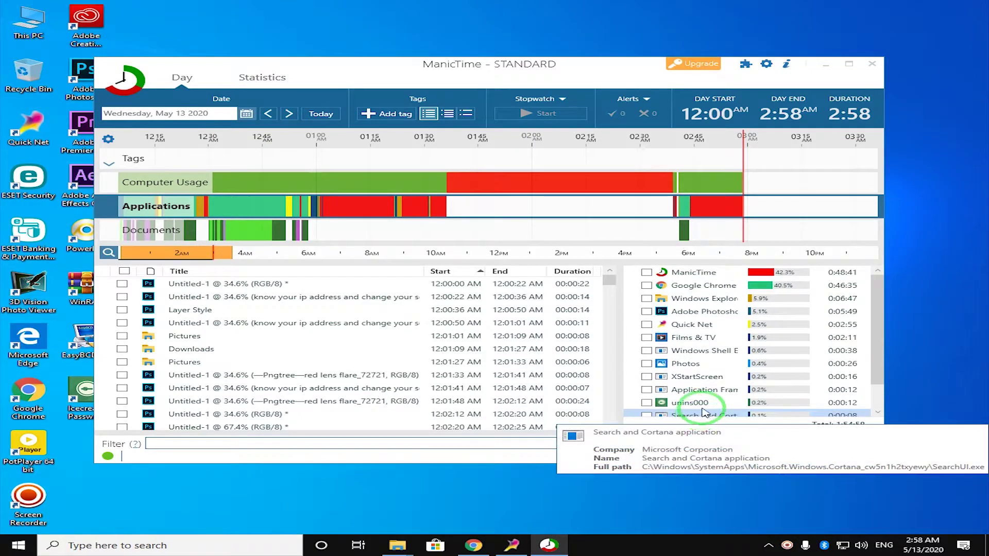
{"action": "scroll", "coordinate": [680, 299], "scroll_direction": "down", "scroll_amount": 1}
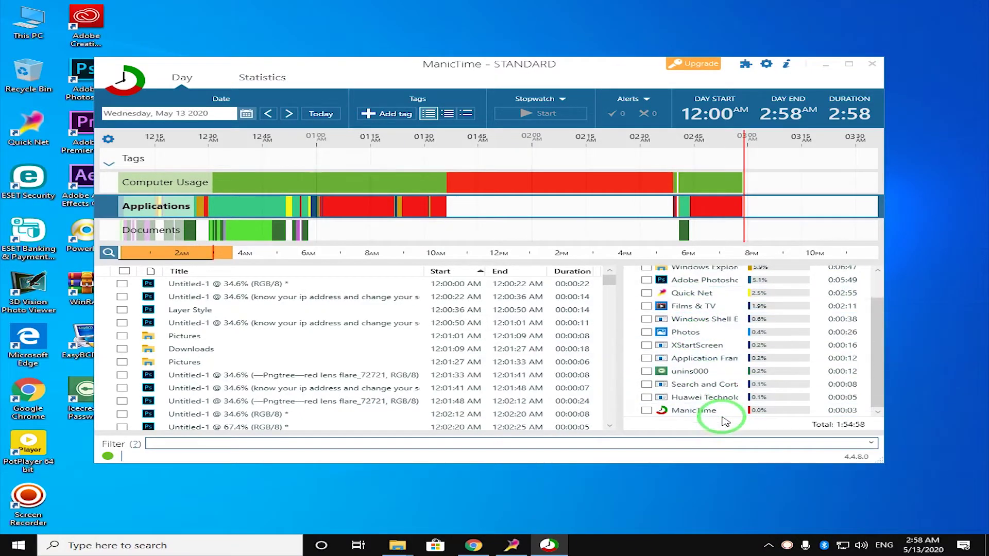
{"action": "scroll", "coordinate": [725, 412], "scroll_direction": "up", "scroll_amount": 1}
{"action": "scroll", "coordinate": [708, 410], "scroll_direction": "down", "scroll_amount": 1}
{"action": "scroll", "coordinate": [715, 304], "scroll_direction": "up", "scroll_amount": 1}
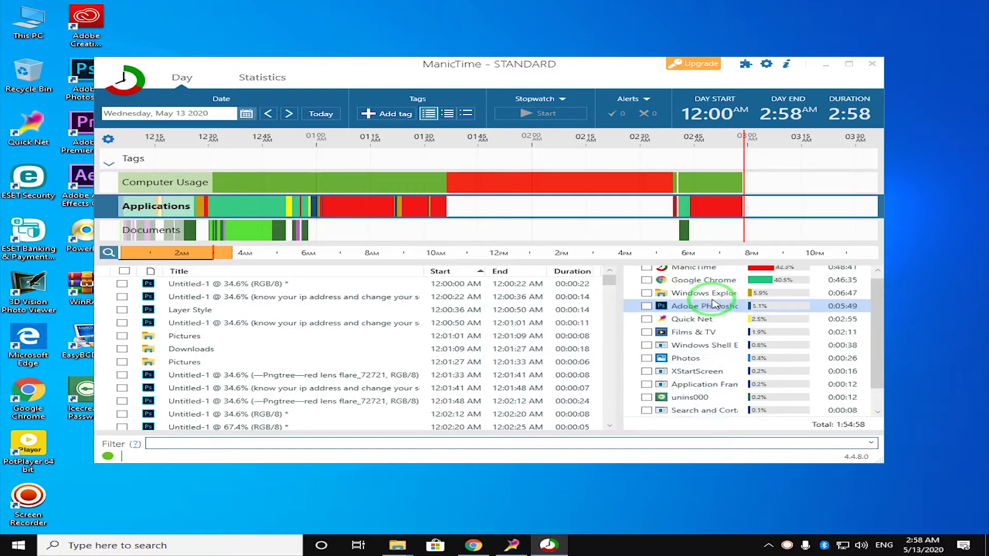
{"action": "scroll", "coordinate": [690, 274], "scroll_direction": "up", "scroll_amount": 1}
{"action": "scroll", "coordinate": [711, 299], "scroll_direction": "down", "scroll_amount": 1}
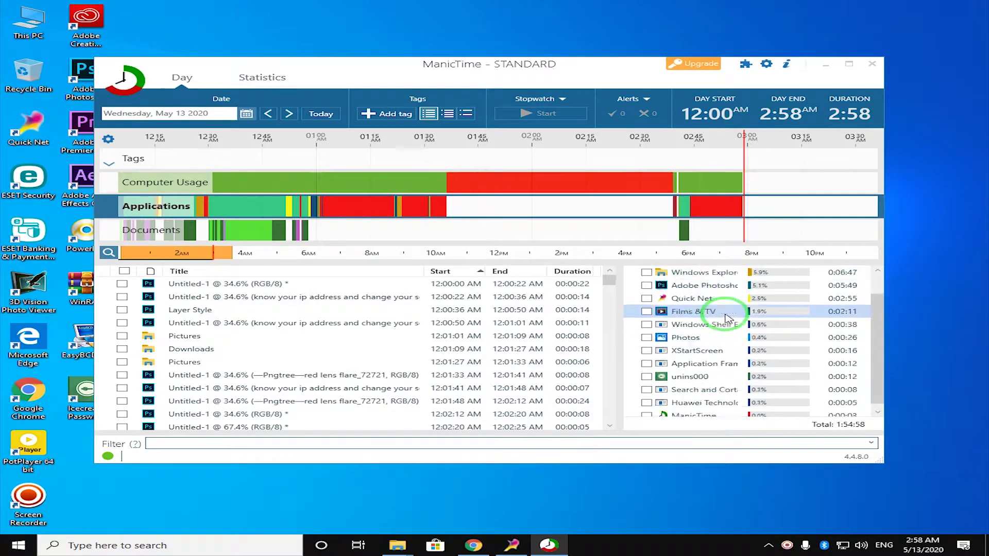
{"action": "scroll", "coordinate": [703, 409], "scroll_direction": "down", "scroll_amount": 1}
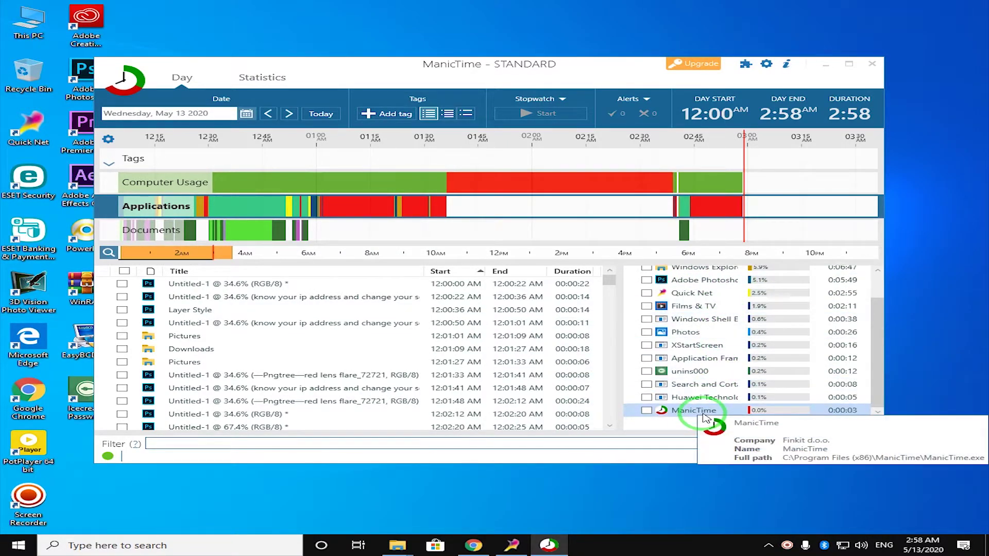
Step: Examine the application summary for the day, from ManicTime and Google Chrome down to the least used programs
{"action": "scroll", "coordinate": [706, 412], "scroll_direction": "up", "scroll_amount": 2}
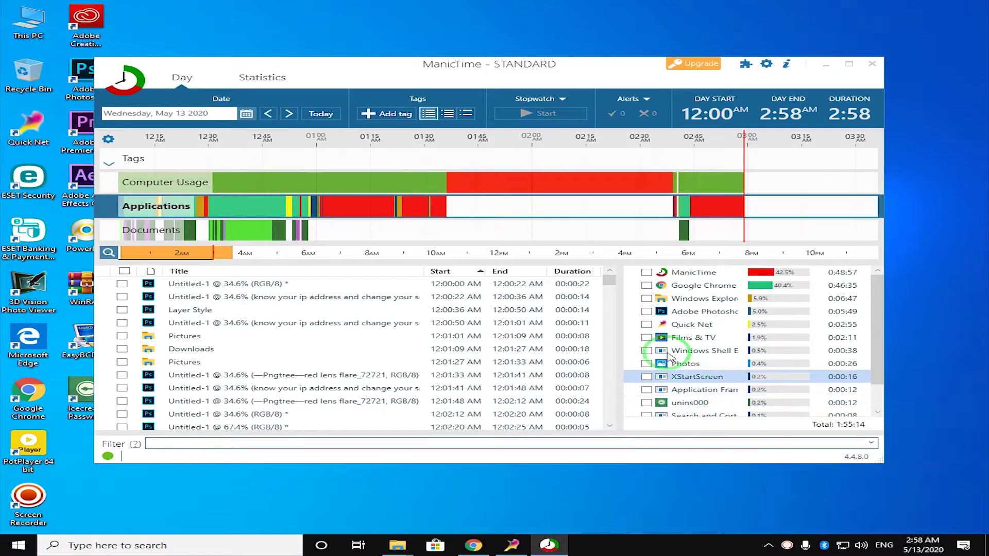
{"action": "mouse_move", "coordinate": [704, 279]}
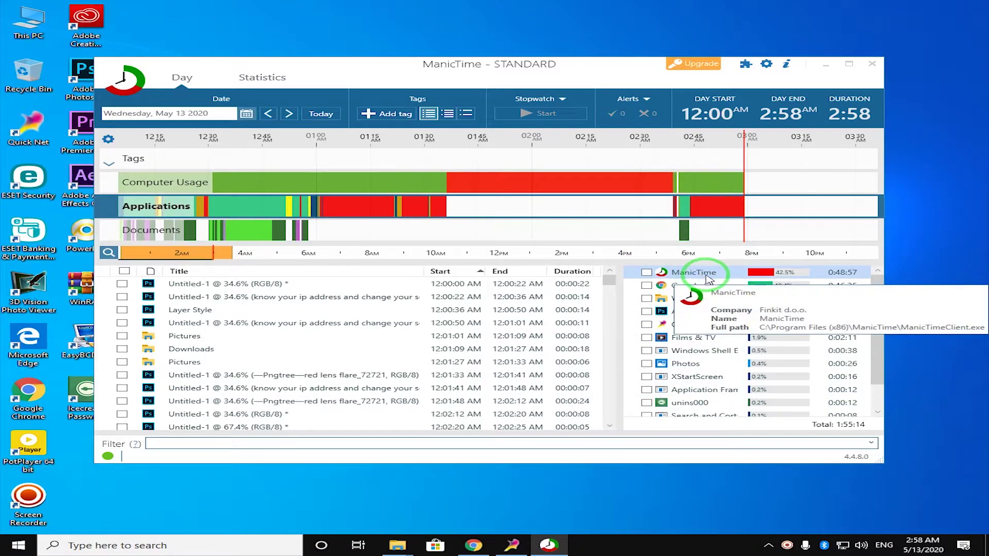
{"action": "scroll", "coordinate": [708, 279], "scroll_direction": "down", "scroll_amount": 2}
{"action": "scroll", "coordinate": [692, 283], "scroll_direction": "up", "scroll_amount": 2}
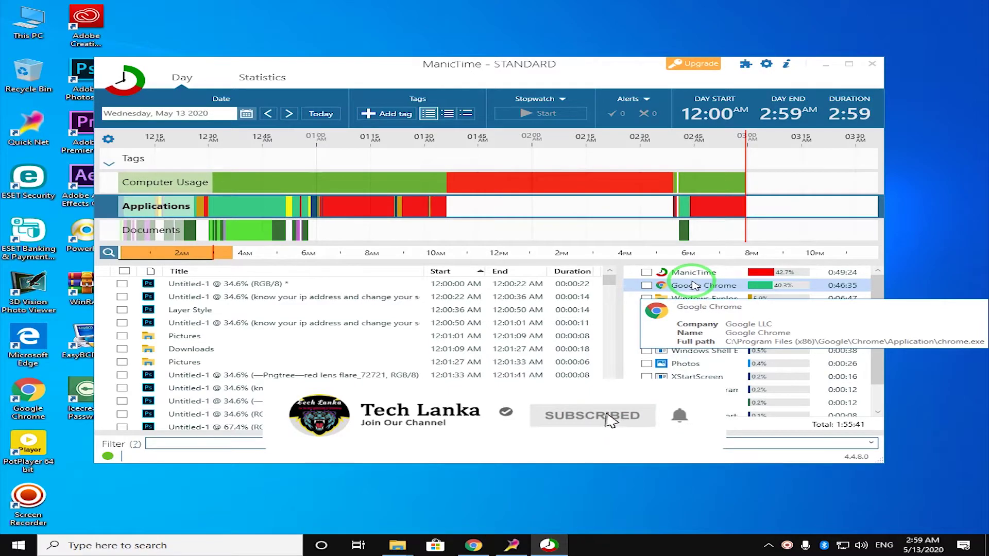
{"action": "scroll", "coordinate": [707, 282], "scroll_direction": "down", "scroll_amount": 2}
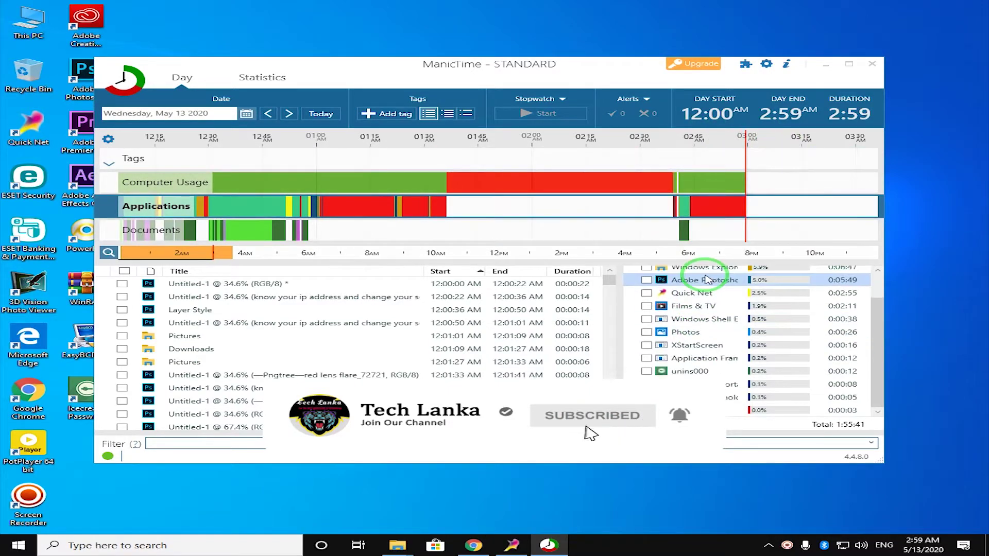
{"action": "scroll", "coordinate": [700, 341], "scroll_direction": "up", "scroll_amount": 2}
{"action": "scroll", "coordinate": [701, 344], "scroll_direction": "down", "scroll_amount": 2}
{"action": "mouse_move", "coordinate": [701, 345]}
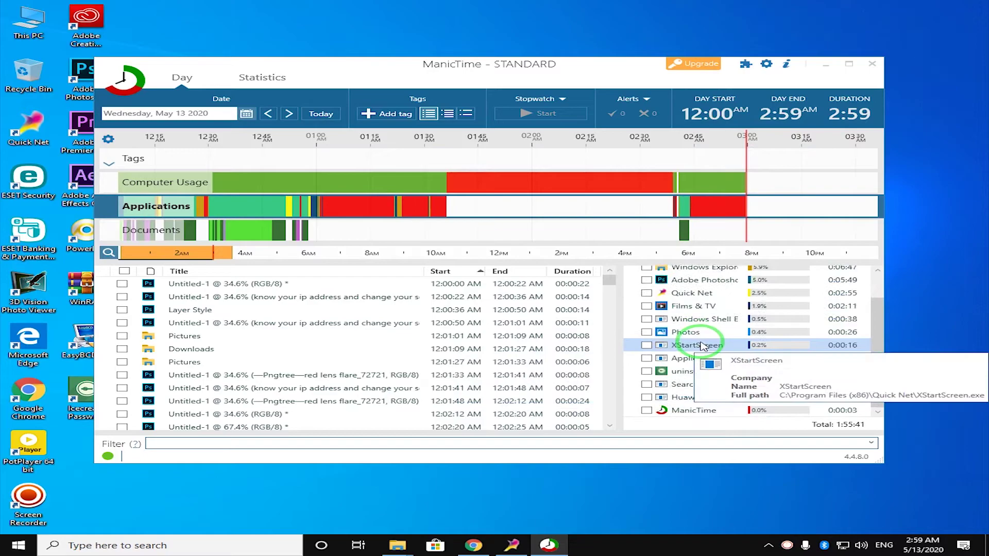
{"action": "scroll", "coordinate": [665, 370], "scroll_direction": "up", "scroll_amount": 2}
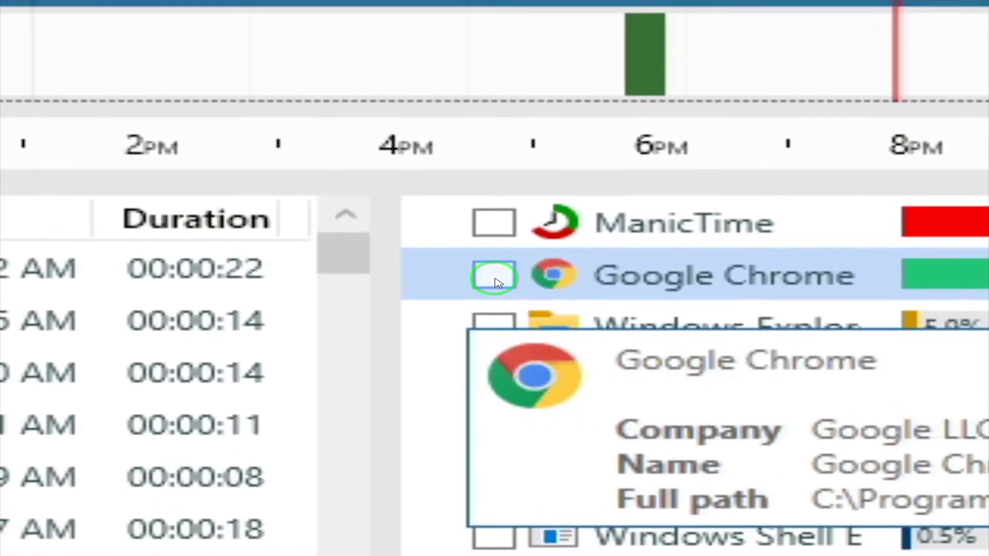
Step: Highlight Google Chrome's periods on the timeline, filter the Applications entries to Google Chrome, and examine its window titles and durations
{"action": "left_click", "coordinate": [484, 272]}
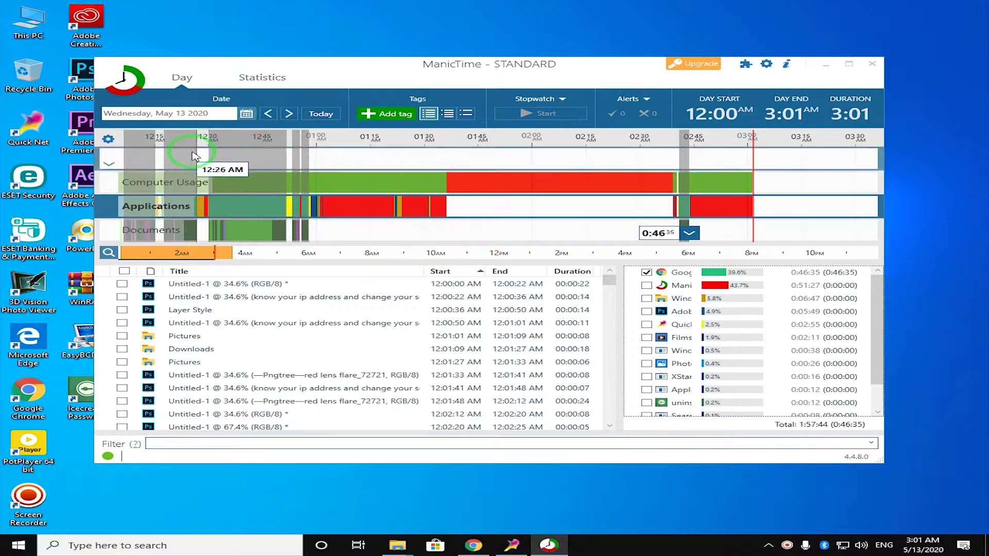
{"action": "left_click", "coordinate": [681, 273]}
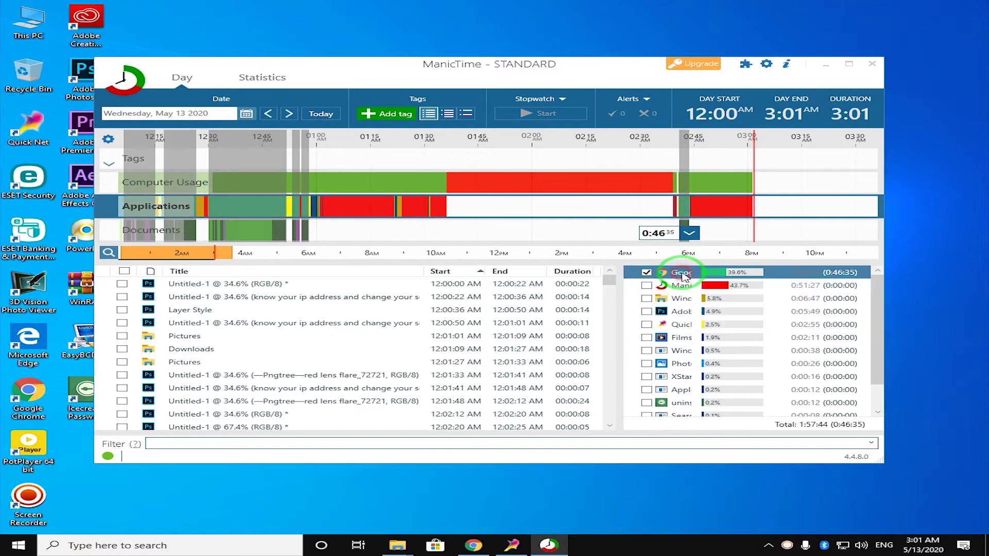
{"action": "double_click", "coordinate": [683, 275]}
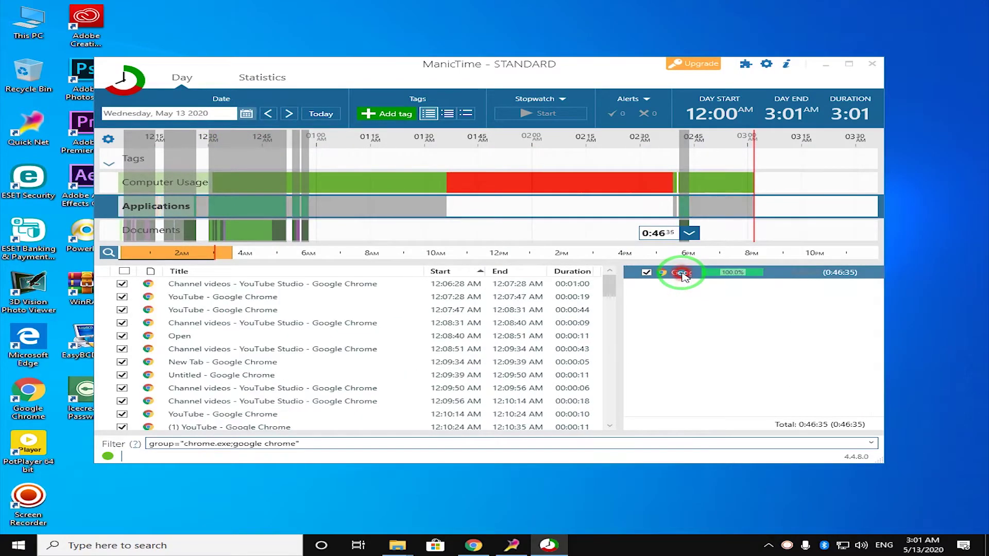
{"action": "left_click", "coordinate": [263, 299]}
{"action": "left_click", "coordinate": [269, 286]}
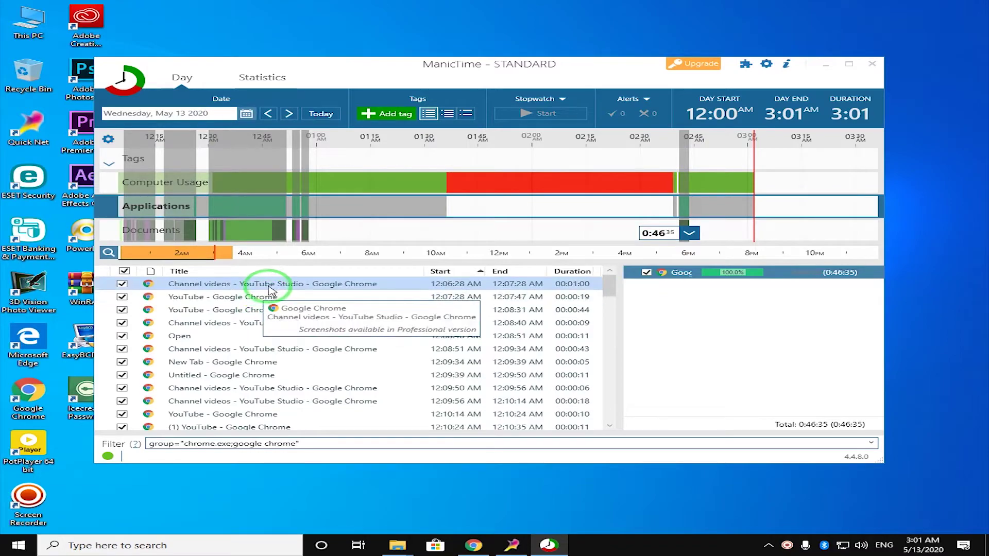
{"action": "scroll", "coordinate": [271, 290], "scroll_direction": "down", "scroll_amount": 15}
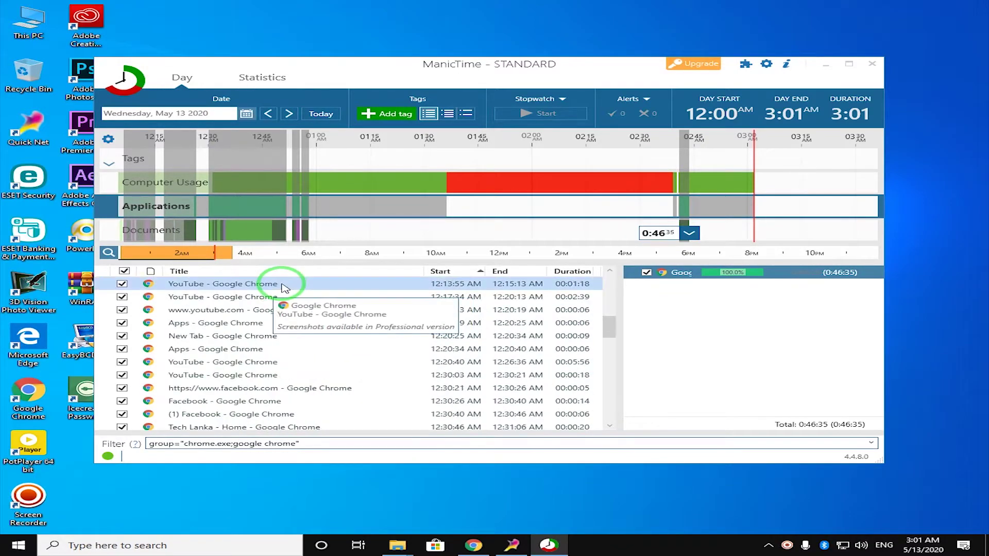
{"action": "scroll", "coordinate": [342, 410], "scroll_direction": "up", "scroll_amount": 15}
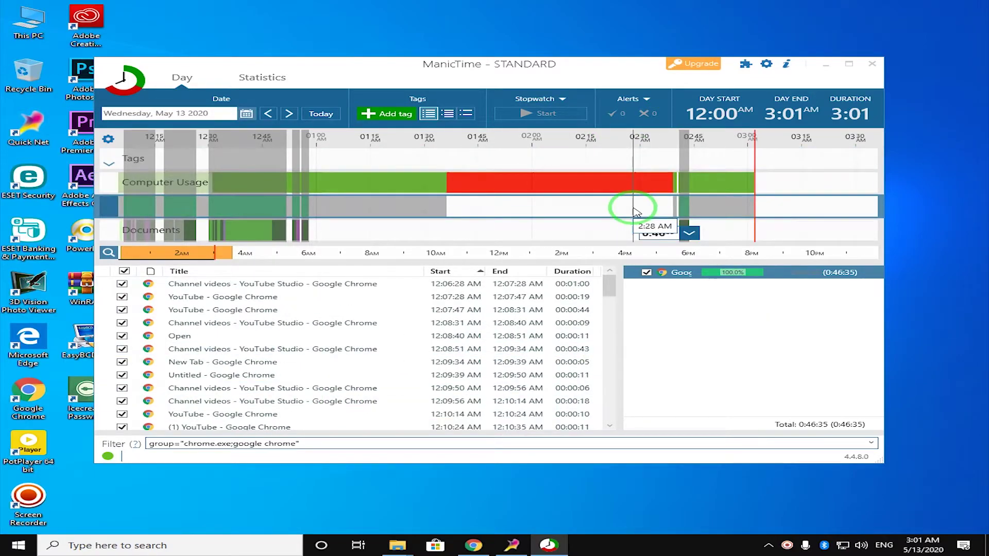
Step: Show all Applications entries again, select about 59 minutes ending near 1:55 AM on the timeline, and zoom to that selection
{"action": "left_click", "coordinate": [791, 182]}
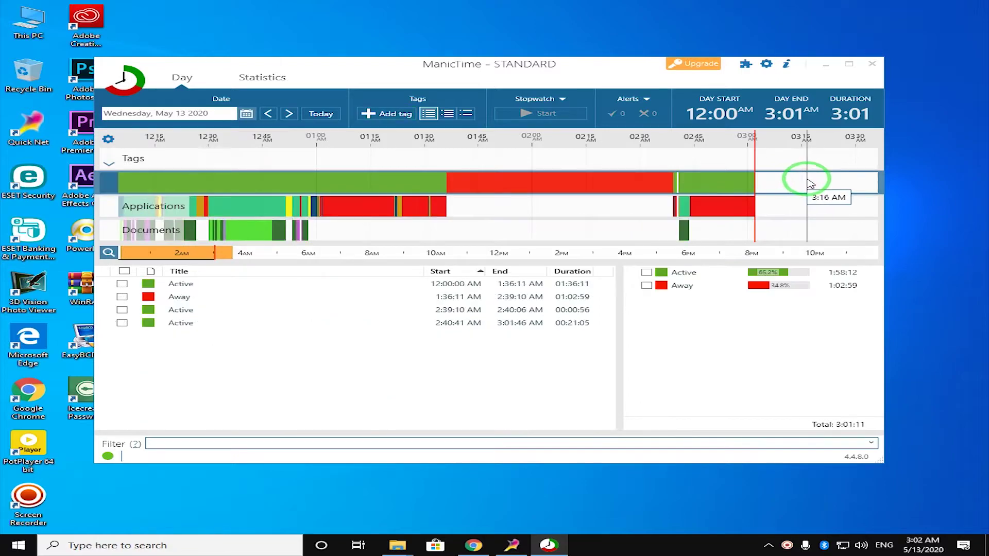
{"action": "left_click", "coordinate": [786, 207]}
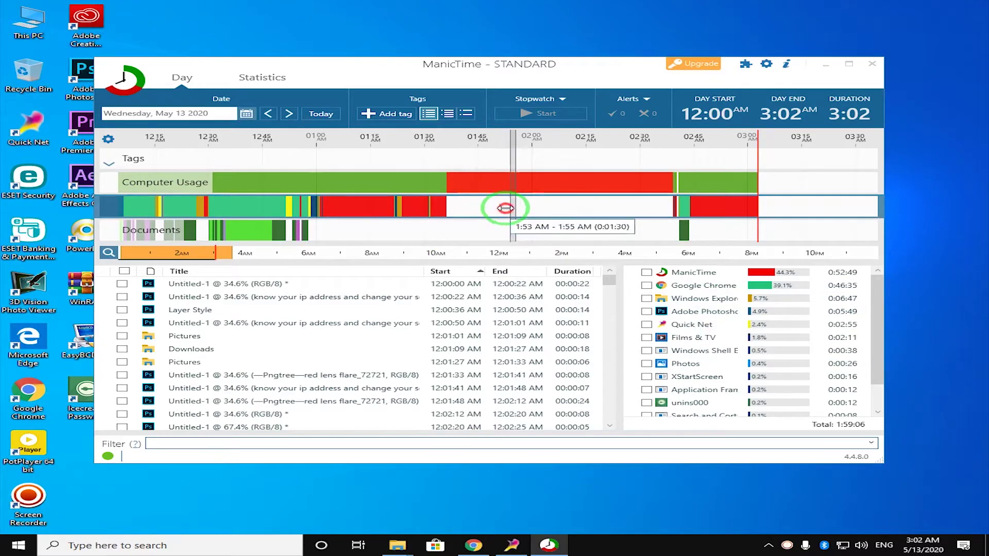
{"action": "left_click_drag", "start_coordinate": [505, 208], "coordinate": [305, 211]}
{"action": "right_click", "coordinate": [337, 209]}
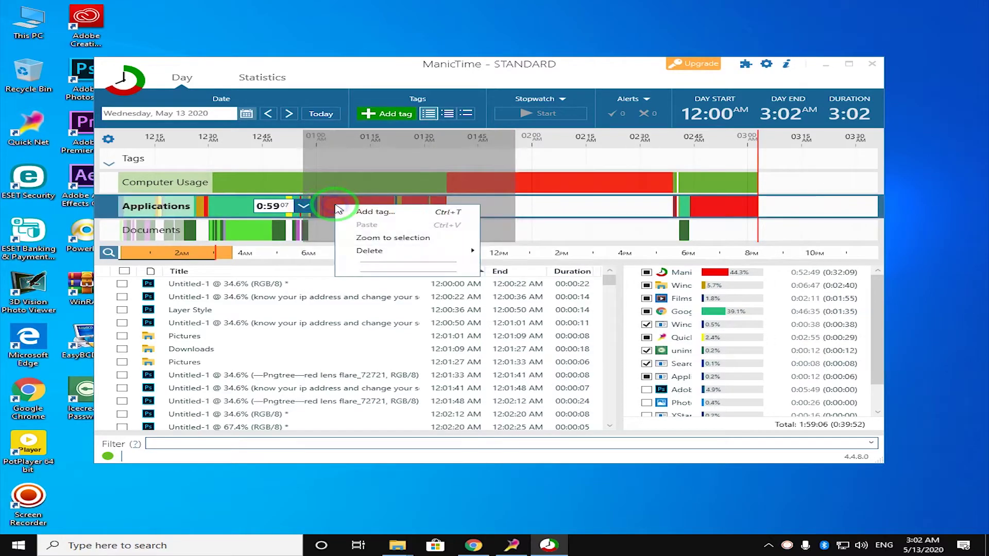
{"action": "left_click", "coordinate": [372, 238]}
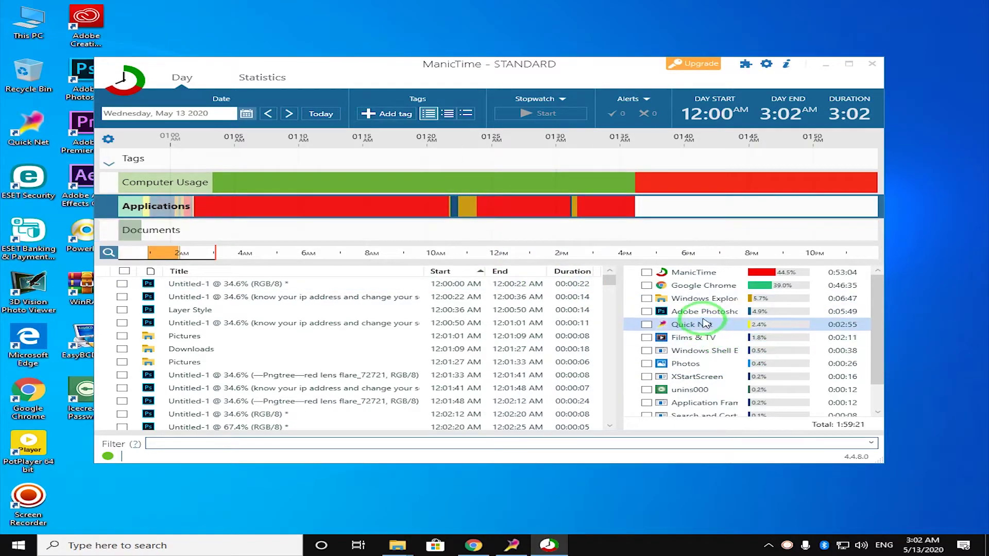
Step: Zoom the timeline back out to cover the day's recorded activity from 12 AM to past 3 AM
{"action": "mouse_move", "coordinate": [673, 311]}
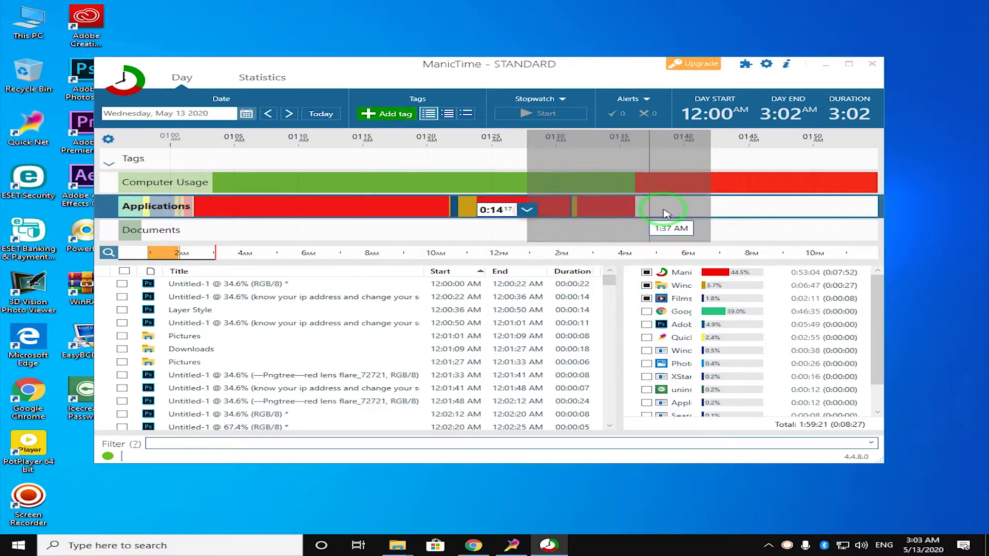
{"action": "scroll", "coordinate": [745, 208], "scroll_direction": "down", "scroll_amount": 4}
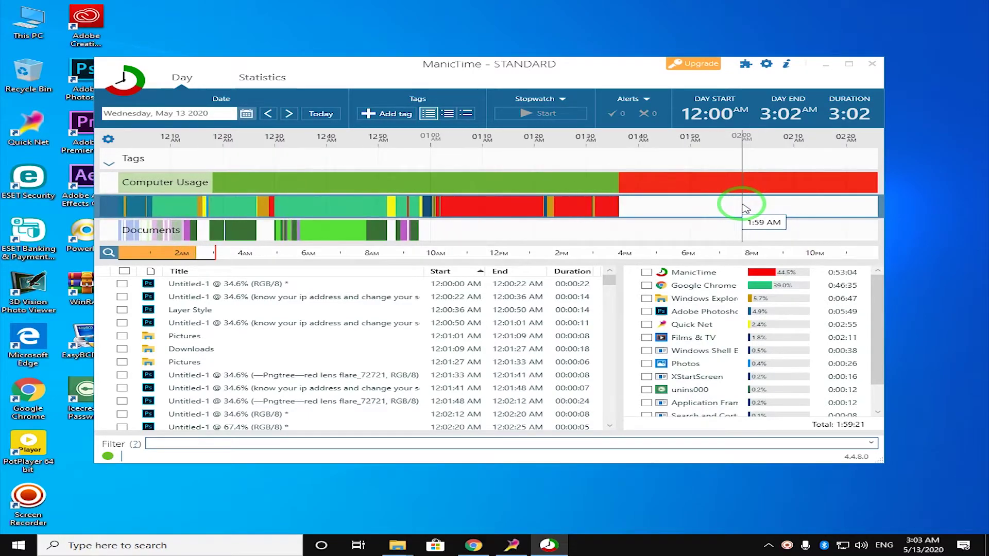
{"action": "scroll", "coordinate": [746, 208], "scroll_direction": "down", "scroll_amount": 2}
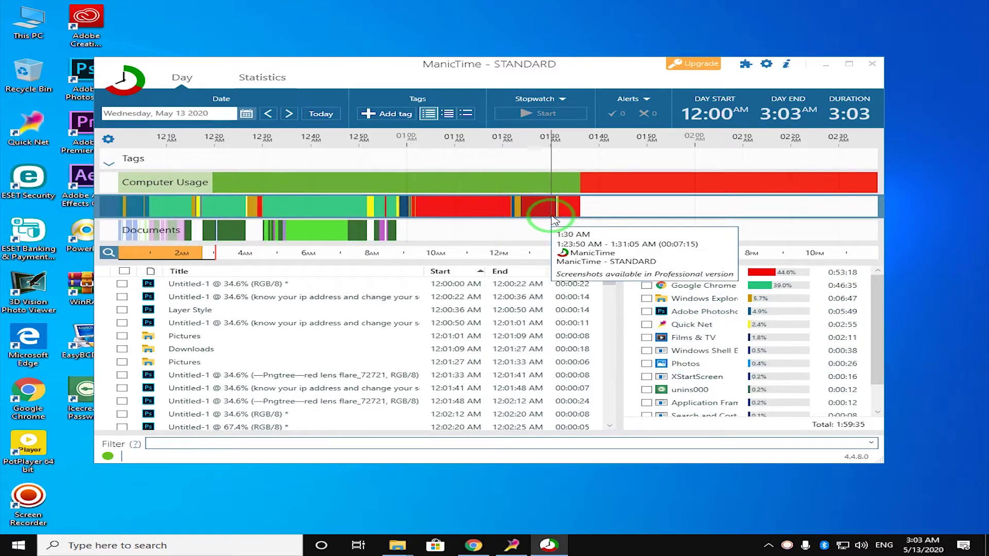
{"action": "scroll", "coordinate": [667, 213], "scroll_direction": "down", "scroll_amount": 3}
{"action": "scroll", "coordinate": [676, 216], "scroll_direction": "down", "scroll_amount": 2}
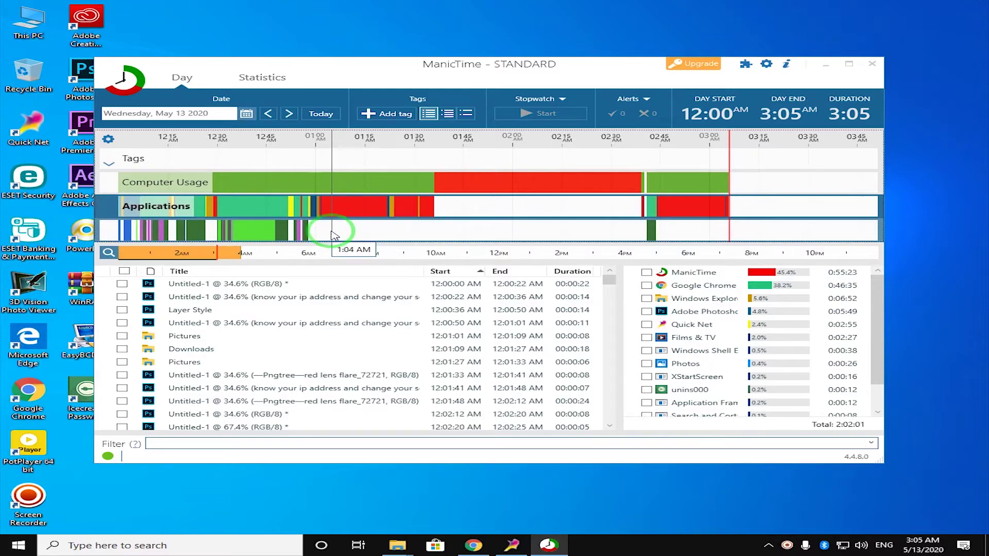
Step: Show the Documents timeline and examine the list of documents used with their start times and durations
{"action": "left_click", "coordinate": [768, 230]}
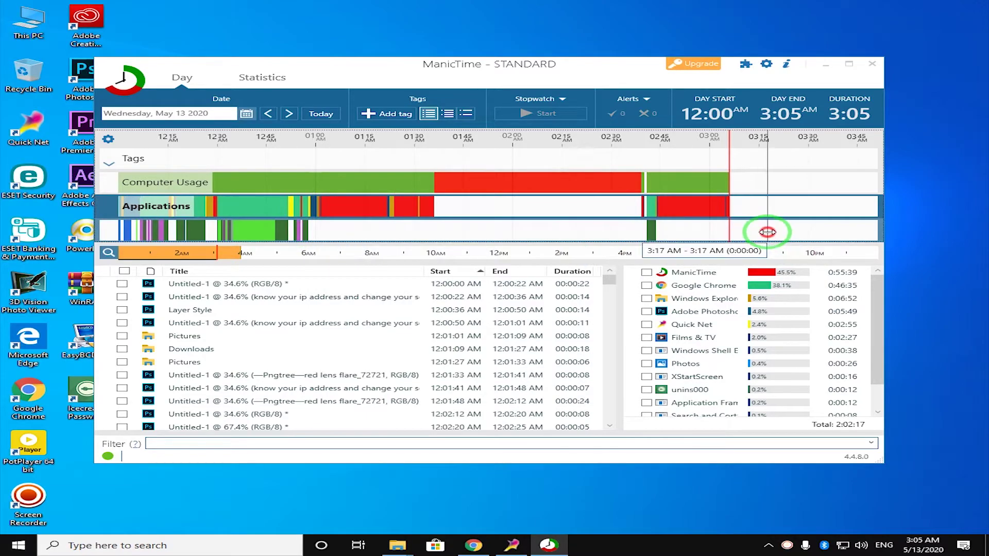
{"action": "left_click", "coordinate": [210, 296]}
{"action": "scroll", "coordinate": [249, 289], "scroll_direction": "down", "scroll_amount": 5}
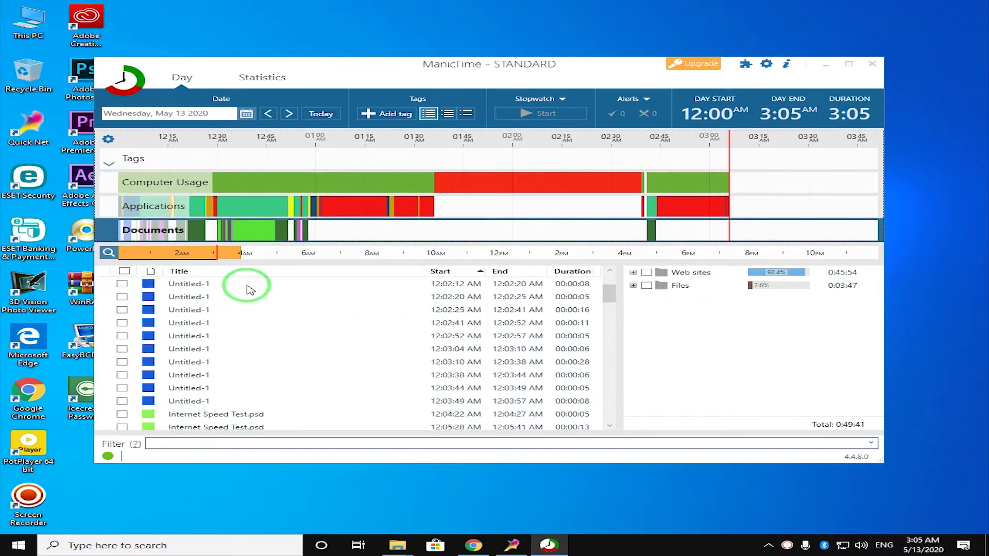
{"action": "left_click", "coordinate": [250, 296]}
{"action": "scroll", "coordinate": [252, 303], "scroll_direction": "up", "scroll_amount": 5}
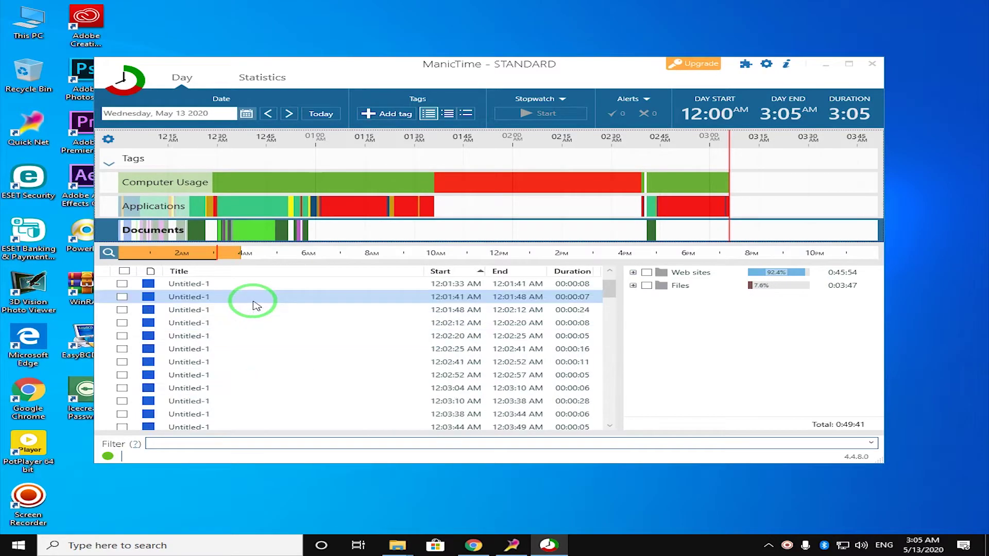
{"action": "scroll", "coordinate": [364, 311], "scroll_direction": "down", "scroll_amount": 1}
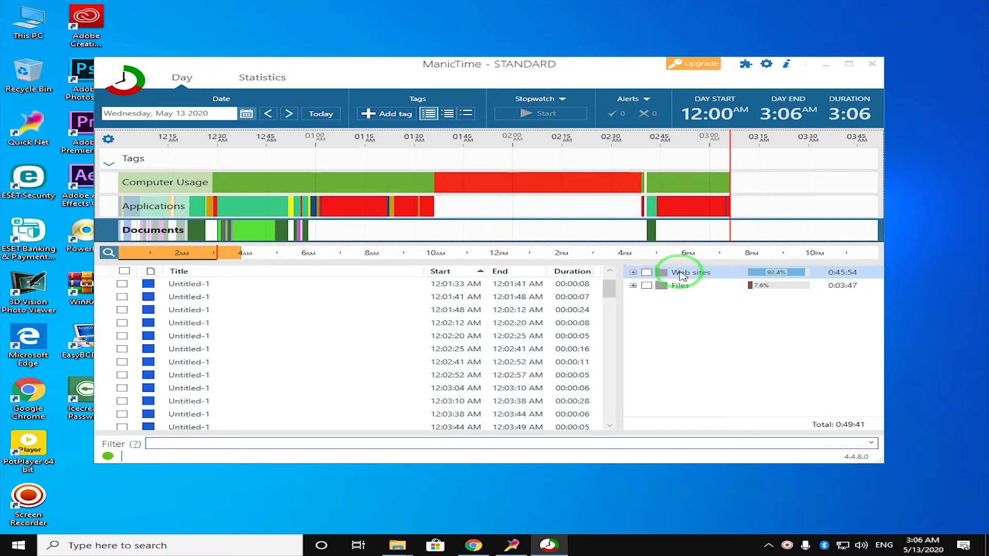
Step: Compare the time spent on the Web sites and Files groups in the documents summary
{"action": "left_click", "coordinate": [683, 273]}
{"action": "left_click", "coordinate": [682, 286]}
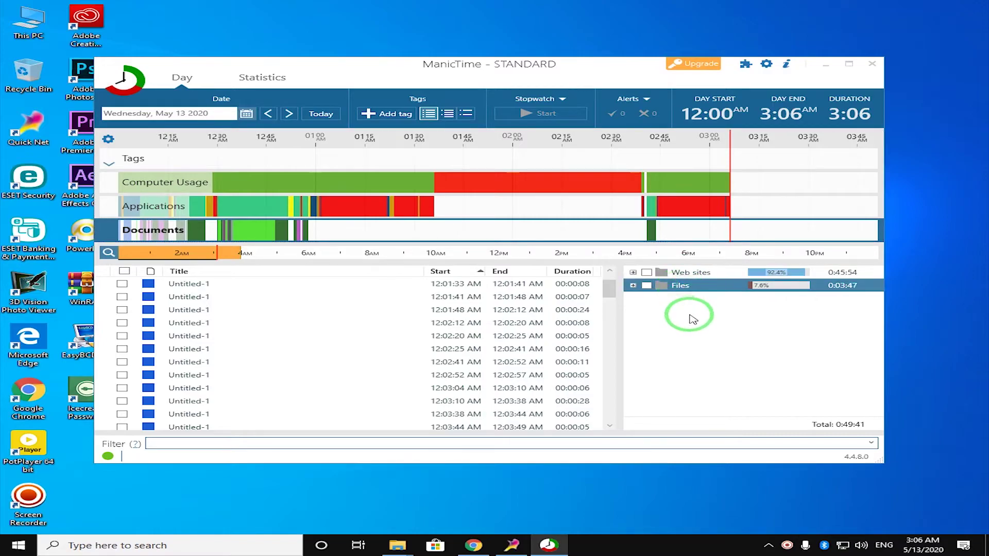
{"action": "left_click", "coordinate": [689, 274]}
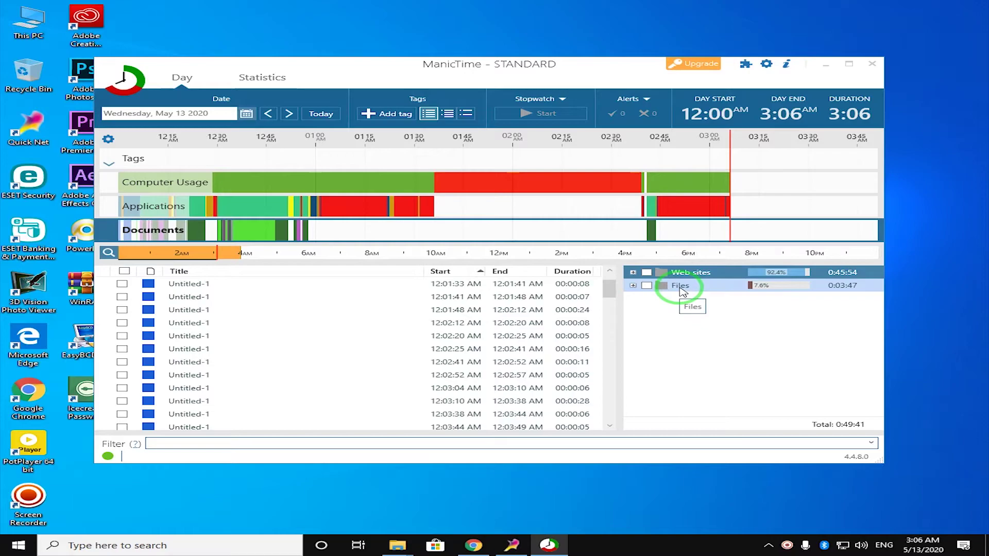
{"action": "left_click", "coordinate": [681, 286]}
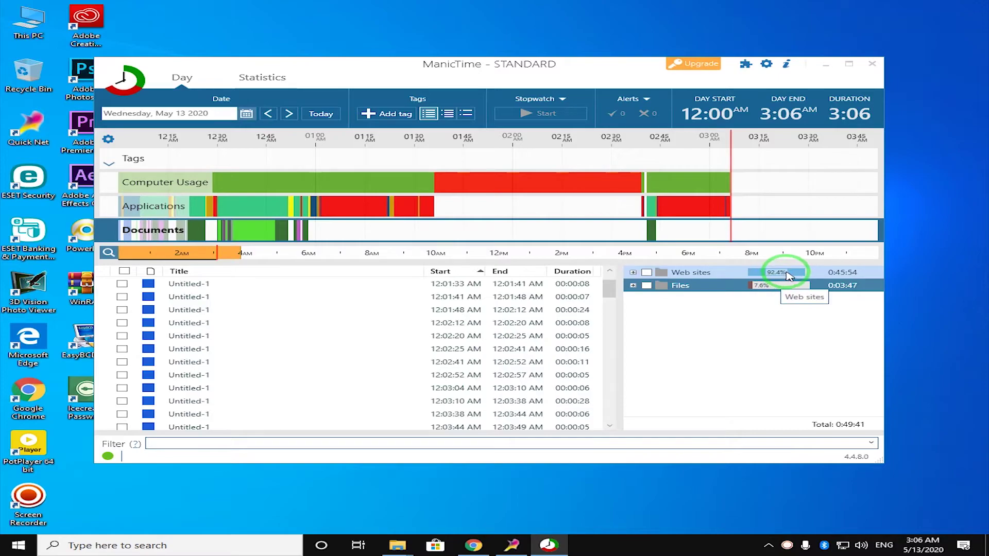
{"action": "left_click", "coordinate": [710, 276]}
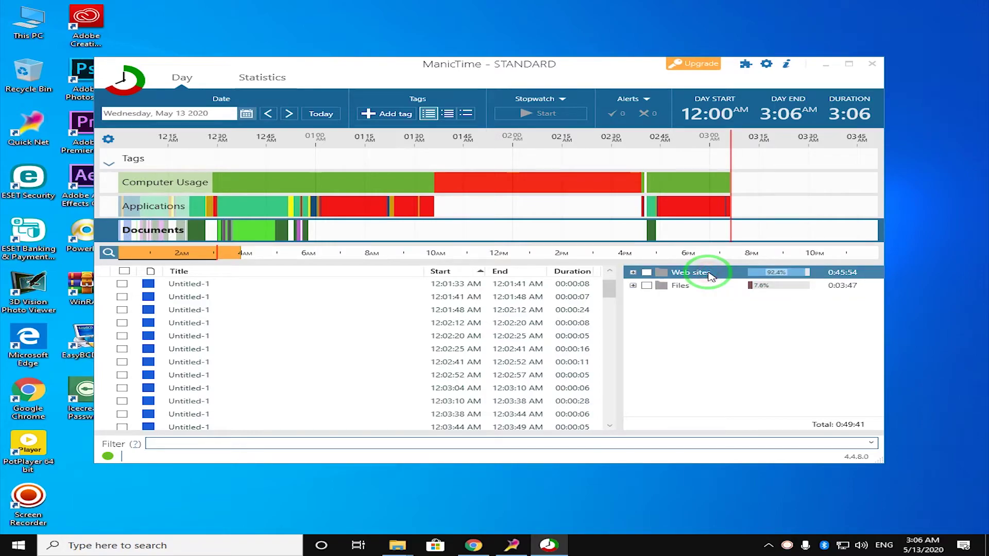
Step: Filter the Documents entries to the Web sites group, briefly highlight its periods on the timeline, and examine the visited addresses
{"action": "left_click", "coordinate": [650, 273]}
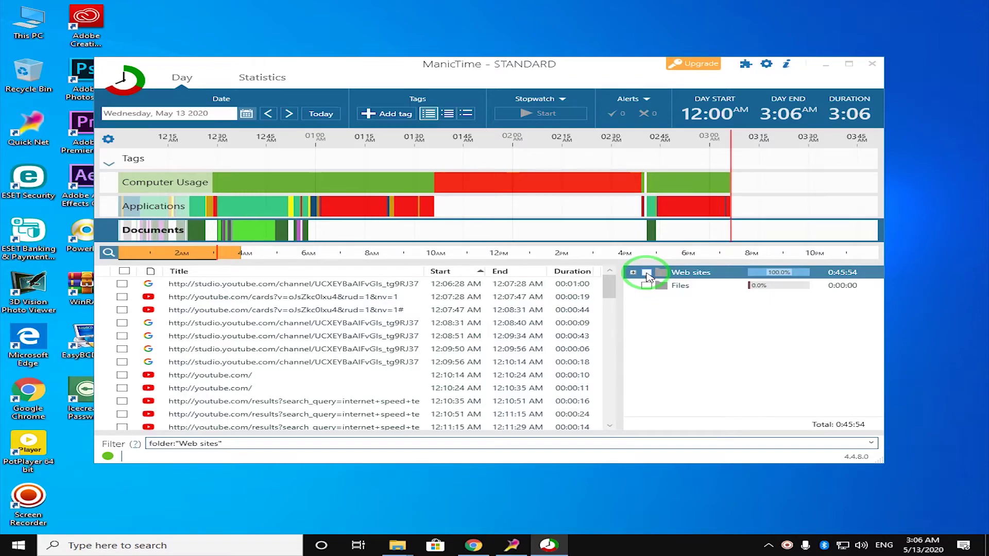
{"action": "left_click", "coordinate": [647, 274]}
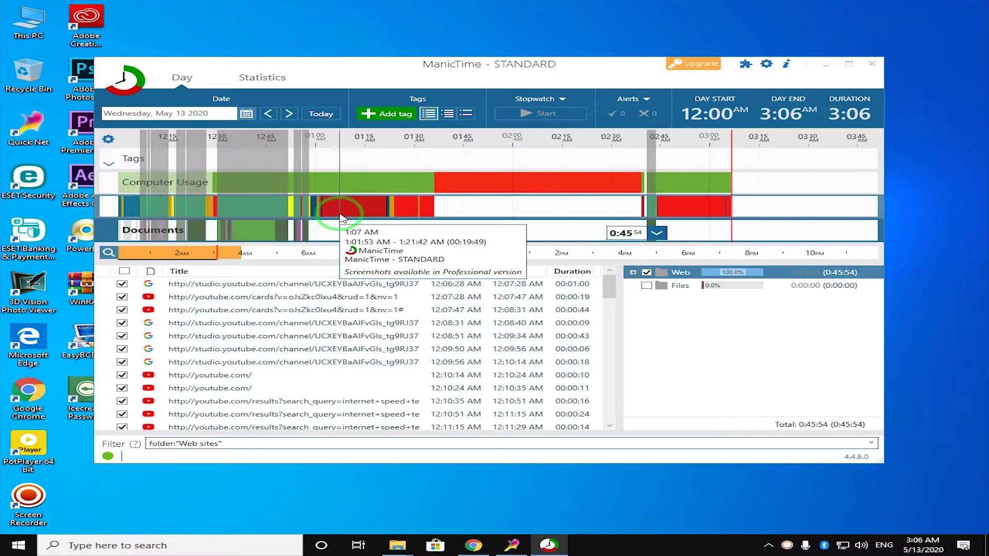
{"action": "left_click", "coordinate": [648, 274]}
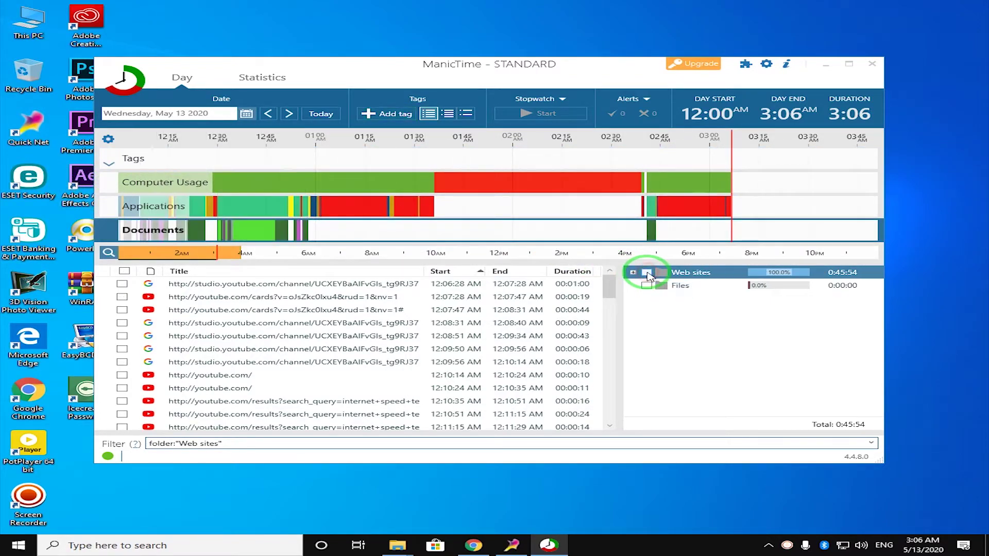
{"action": "scroll", "coordinate": [251, 295], "scroll_direction": "down", "scroll_amount": 5}
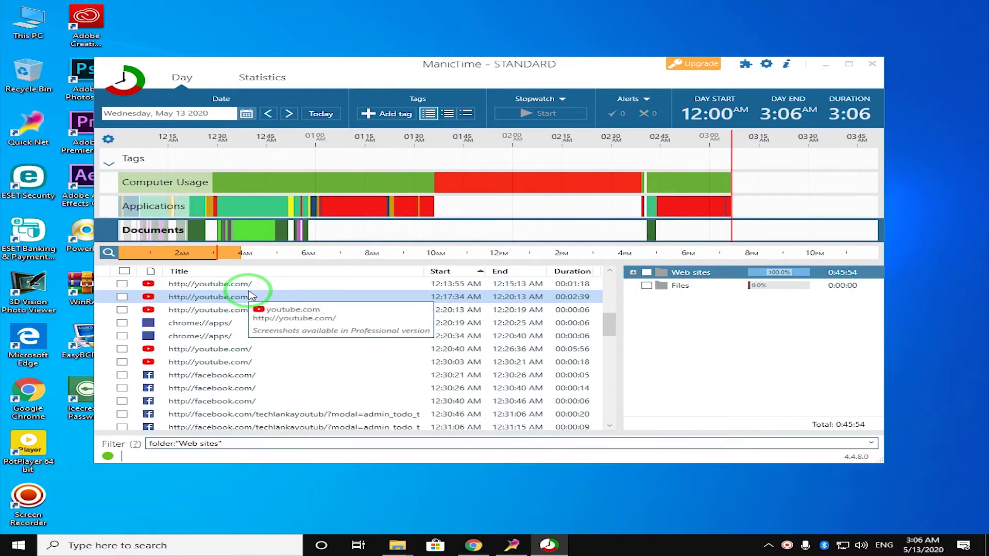
{"action": "scroll", "coordinate": [251, 296], "scroll_direction": "down", "scroll_amount": 10}
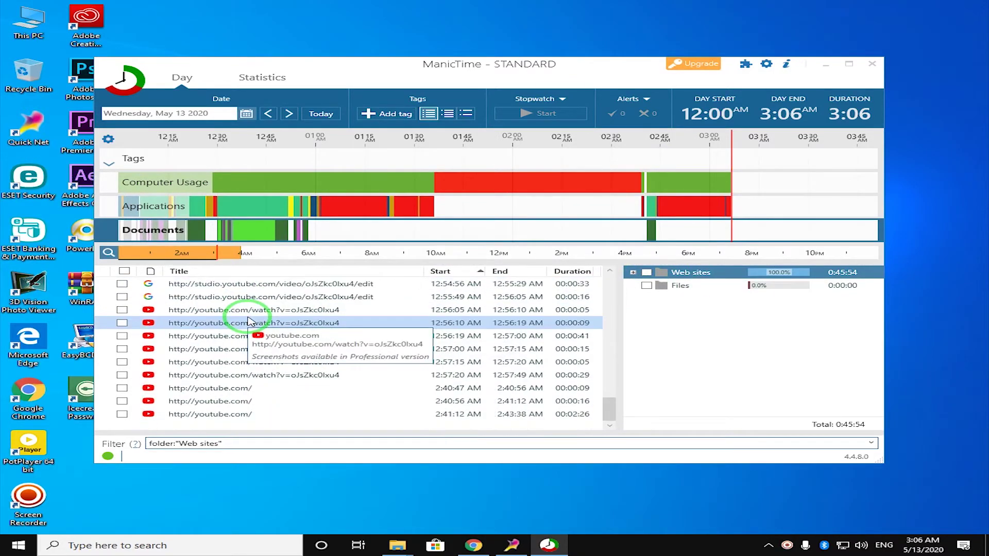
{"action": "scroll", "coordinate": [249, 321], "scroll_direction": "up", "scroll_amount": 15}
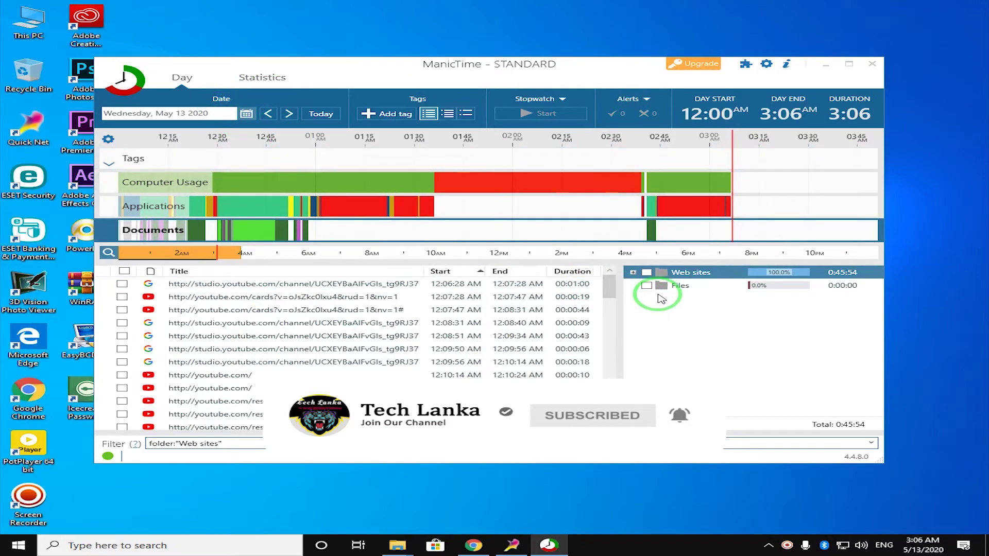
Step: Check the May 2020 date calendar for the daily view without changing the selected day
{"action": "left_click", "coordinate": [247, 114]}
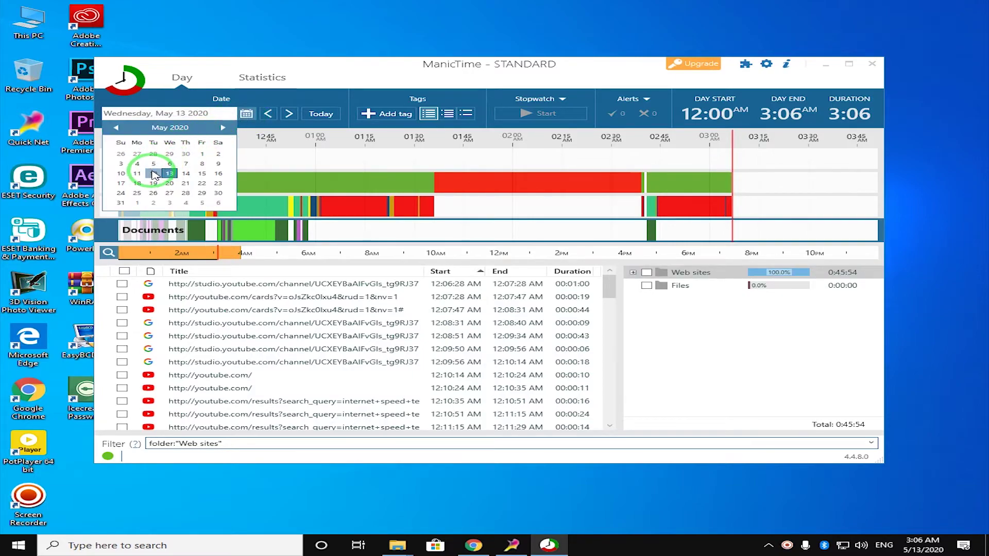
{"action": "left_click", "coordinate": [246, 115]}
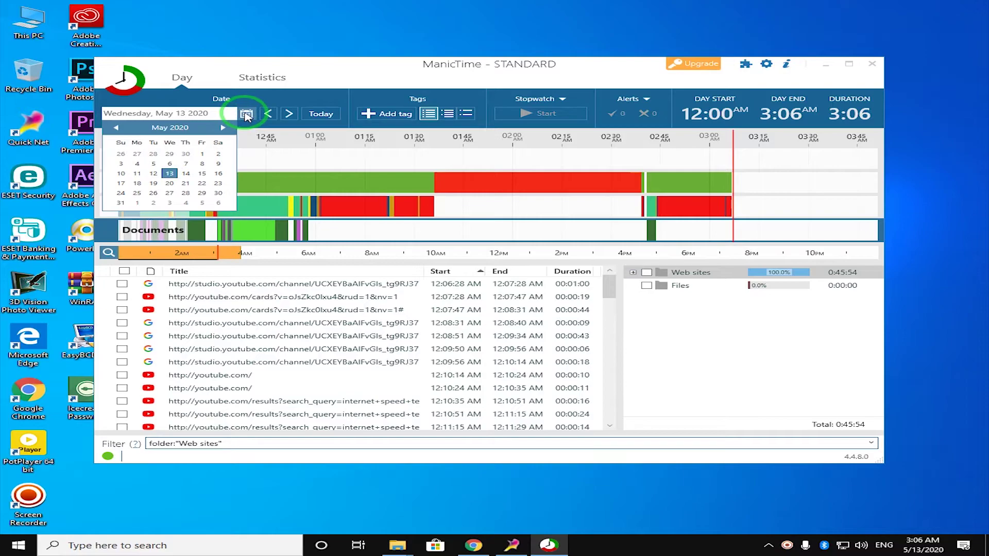
{"action": "left_click", "coordinate": [246, 115]}
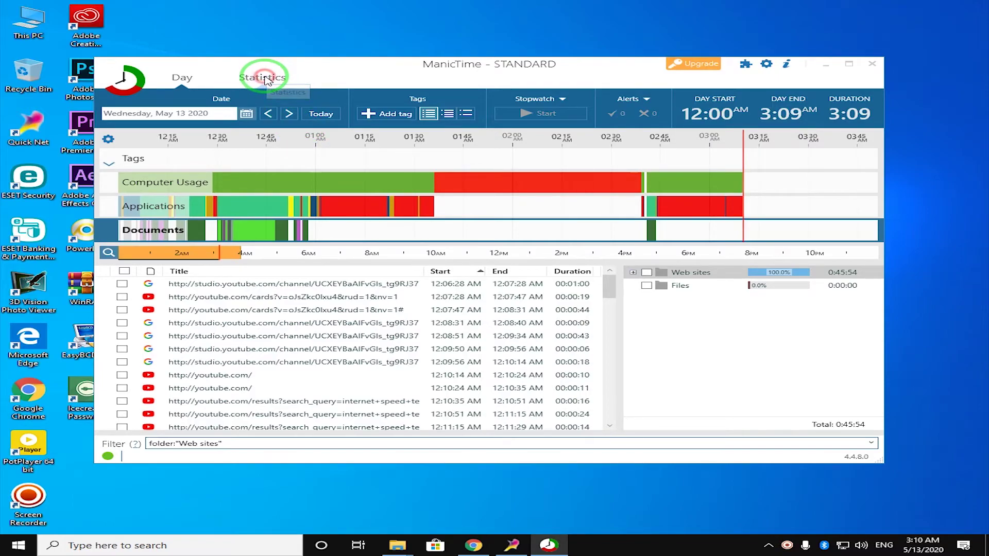
Step: Show the usage statistics, examine this week's day duration chart, and check the calendar for the range's start date
{"action": "left_click", "coordinate": [264, 78]}
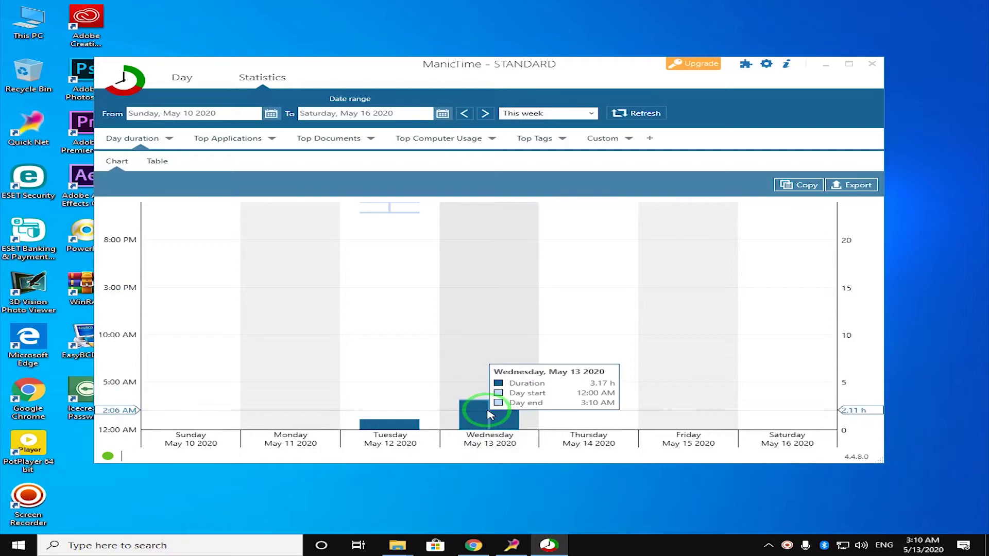
{"action": "left_click", "coordinate": [271, 114]}
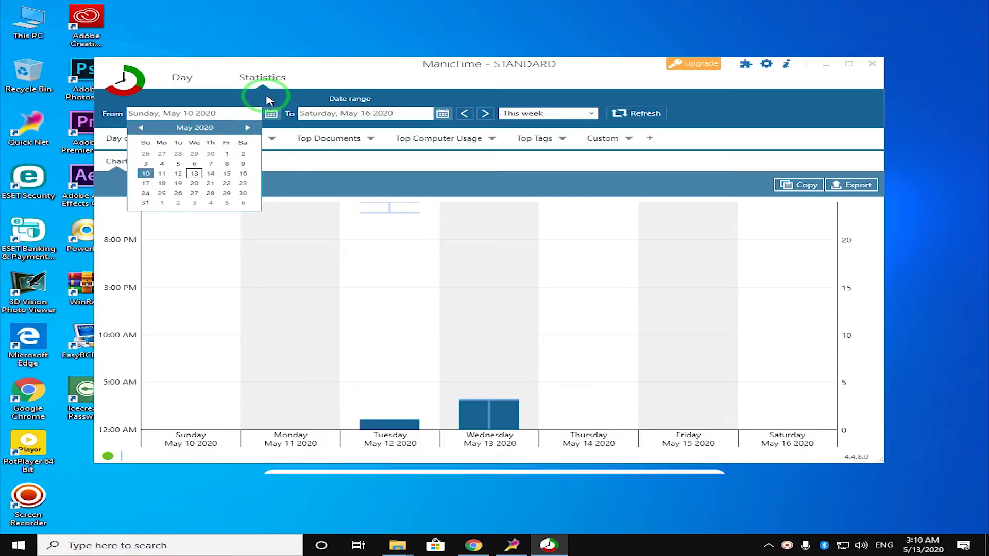
{"action": "left_click", "coordinate": [271, 114]}
{"action": "left_click", "coordinate": [413, 118]}
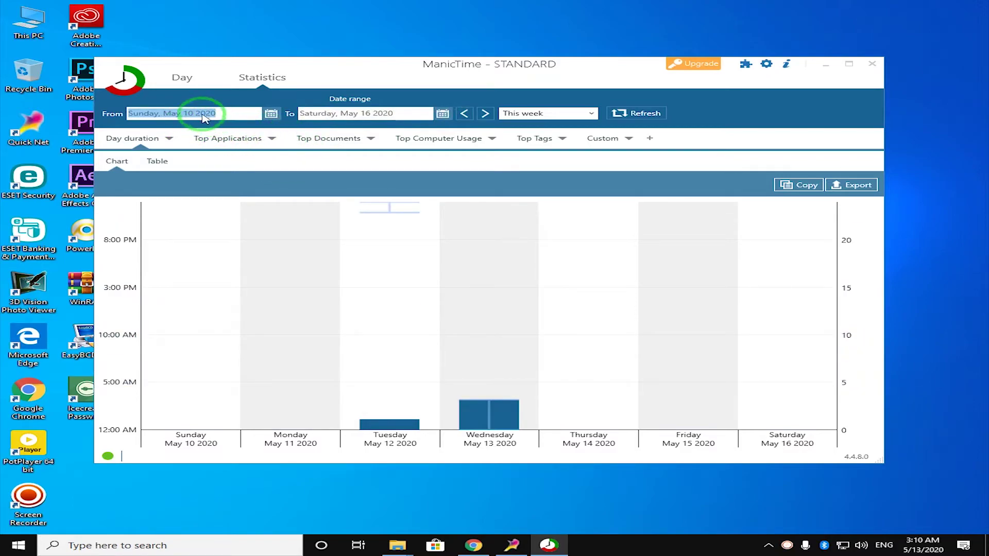
Step: Try the This month date range for the day duration statistics and set the range to Today
{"action": "left_click", "coordinate": [593, 113]}
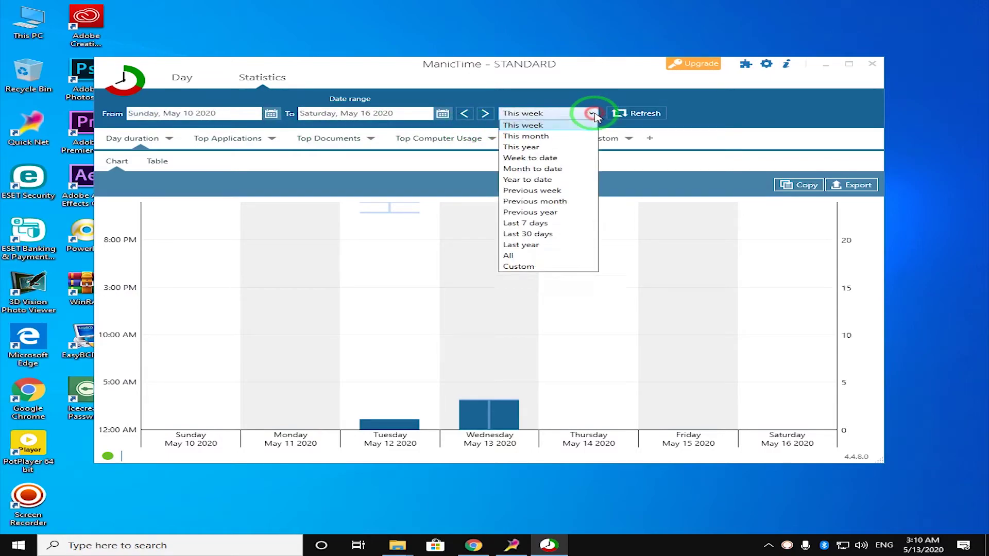
{"action": "left_click", "coordinate": [548, 149]}
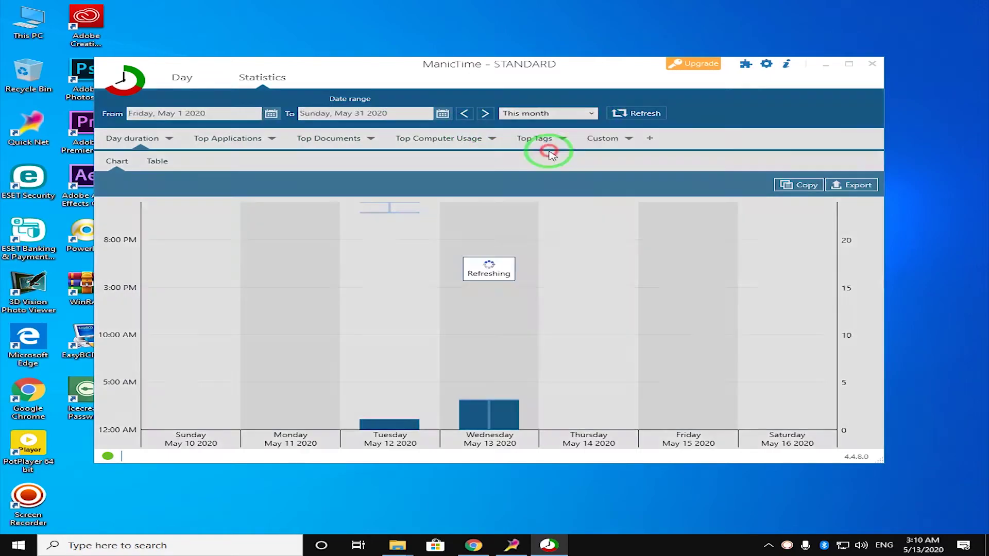
{"action": "left_click", "coordinate": [590, 113]}
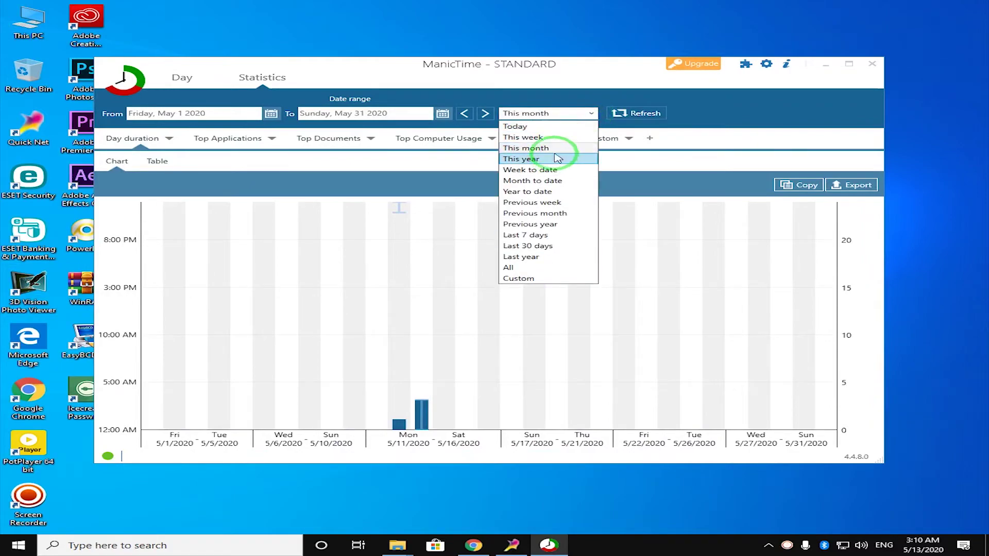
{"action": "left_click", "coordinate": [515, 127]}
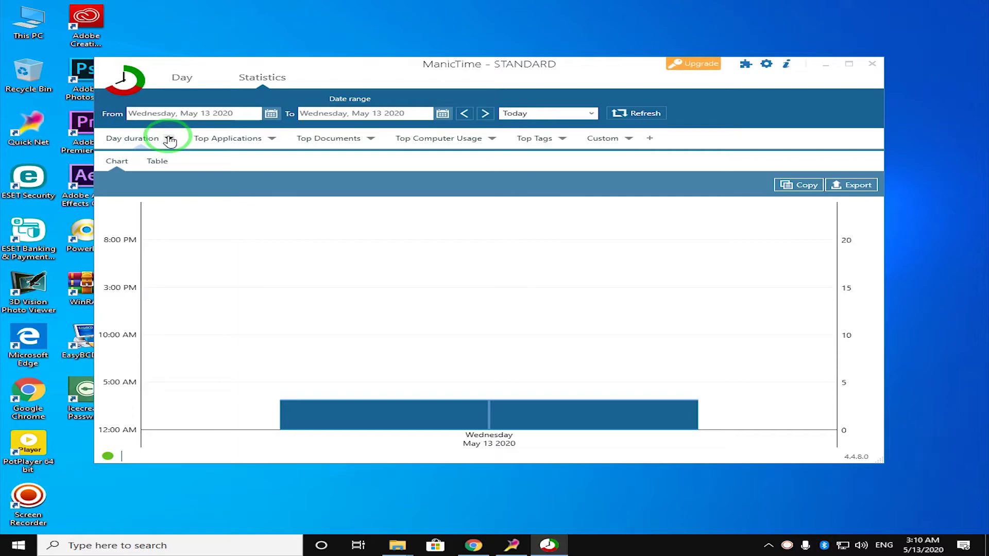
Step: Examine today's top applications, documents, computer usage and tags statistics, comparing the time totals in each chart
{"action": "left_click", "coordinate": [263, 140]}
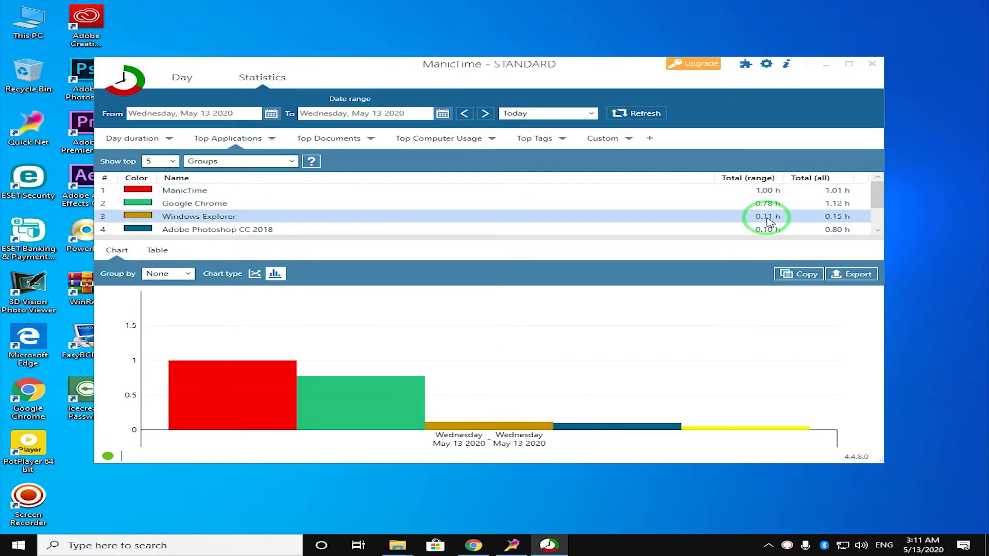
{"action": "left_click", "coordinate": [334, 141]}
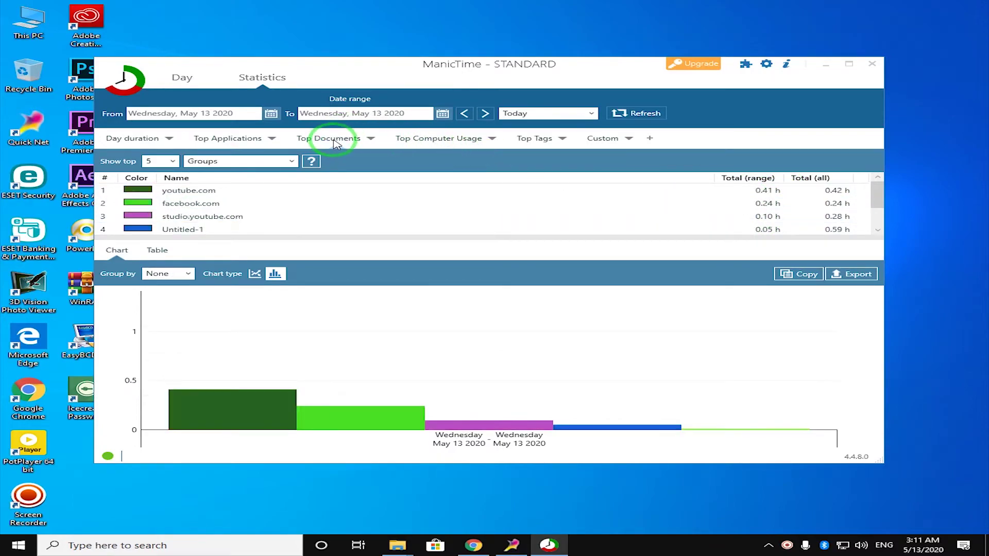
{"action": "mouse_move", "coordinate": [282, 316]}
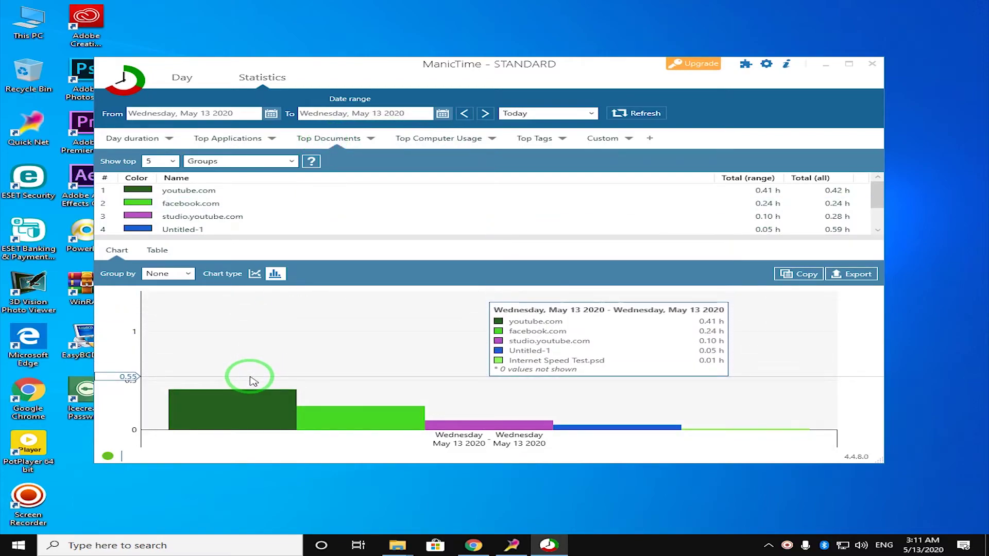
{"action": "left_click", "coordinate": [446, 144]}
{"action": "mouse_move", "coordinate": [360, 323]}
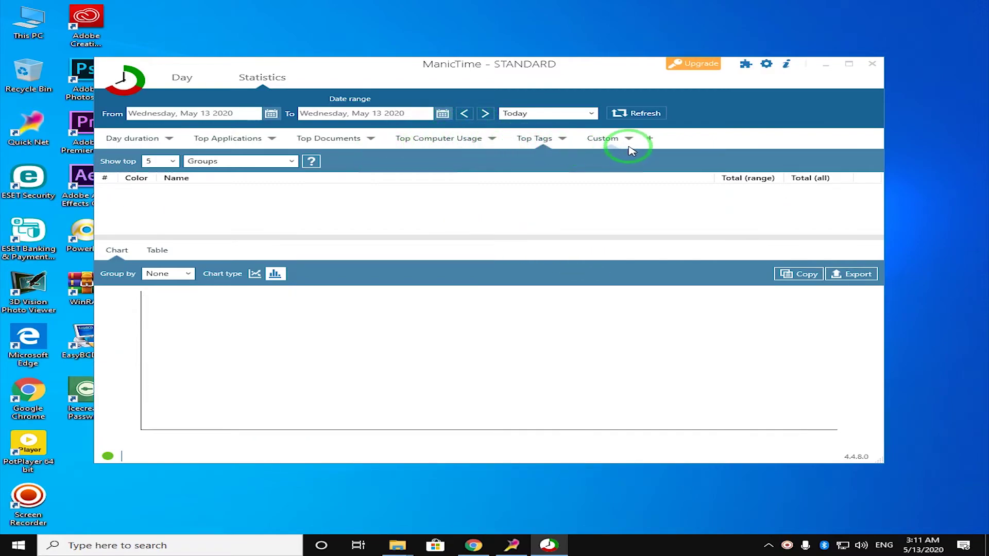
{"action": "left_click", "coordinate": [606, 143]}
Step: Revisit the computer usage and top applications statistics, and return to the daily timeline view
{"action": "left_click", "coordinate": [478, 143]}
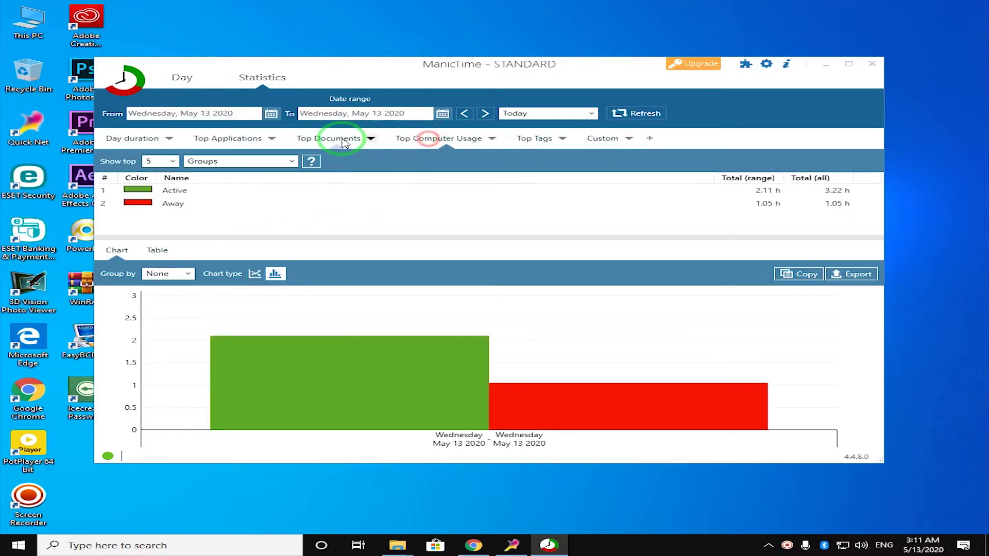
{"action": "left_click", "coordinate": [214, 138]}
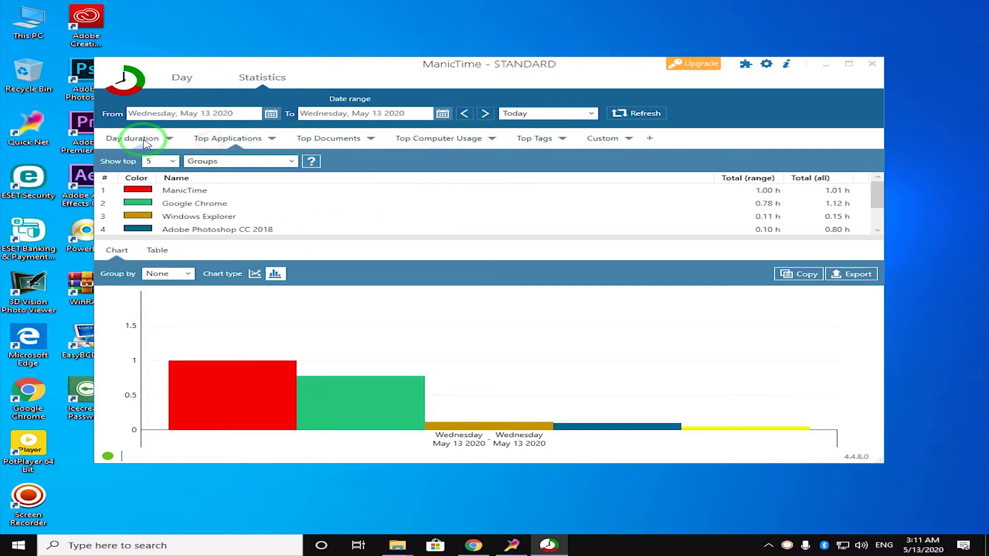
{"action": "left_click", "coordinate": [183, 78]}
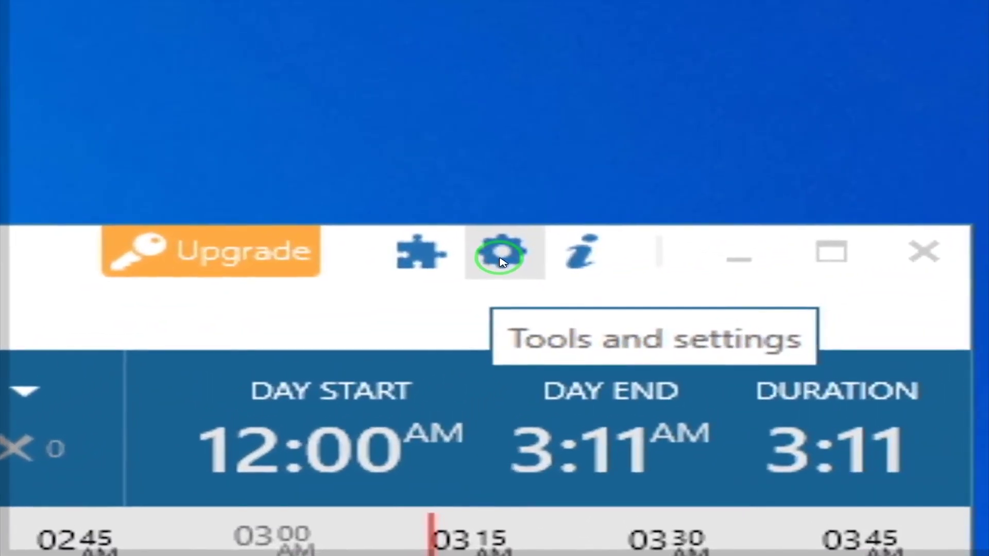
Step: Open the program settings, examine the General options for running in the background, and check the hidden system tray icons
{"action": "left_click", "coordinate": [767, 64]}
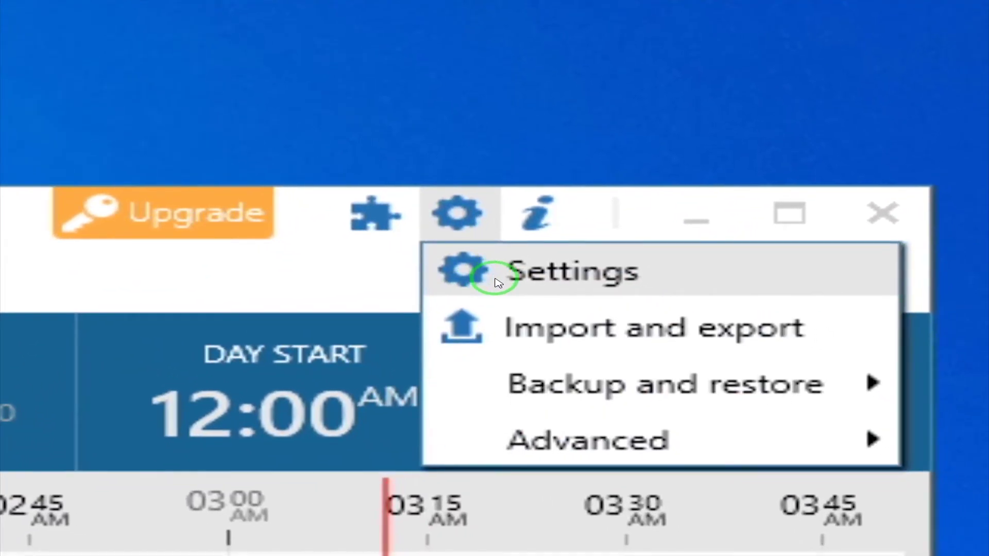
{"action": "left_click", "coordinate": [514, 321]}
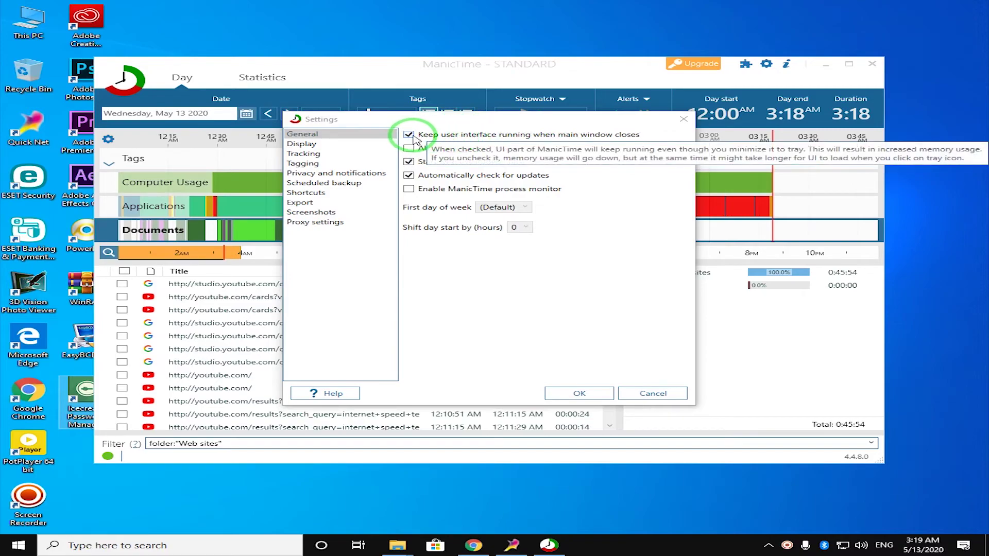
{"action": "left_click", "coordinate": [766, 549]}
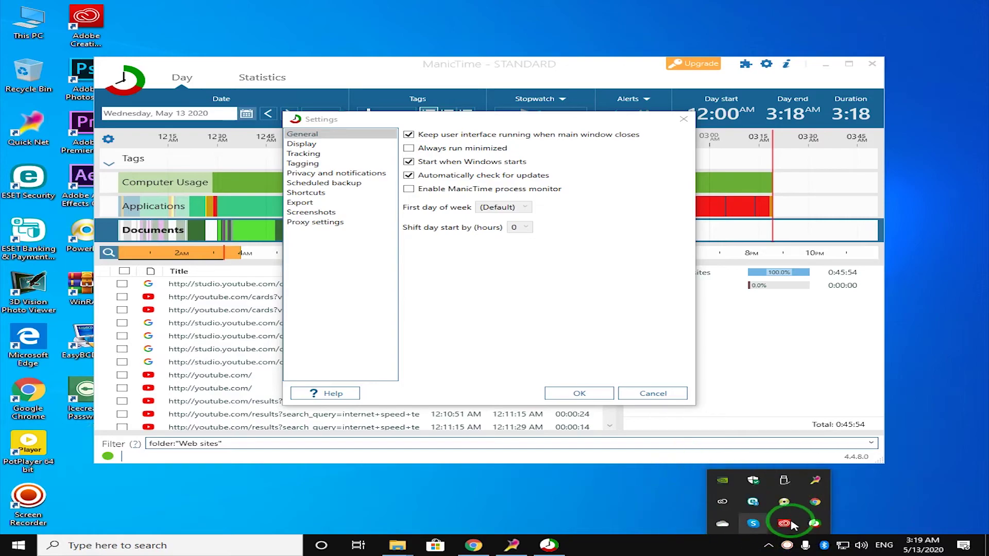
{"action": "left_click", "coordinate": [926, 484]}
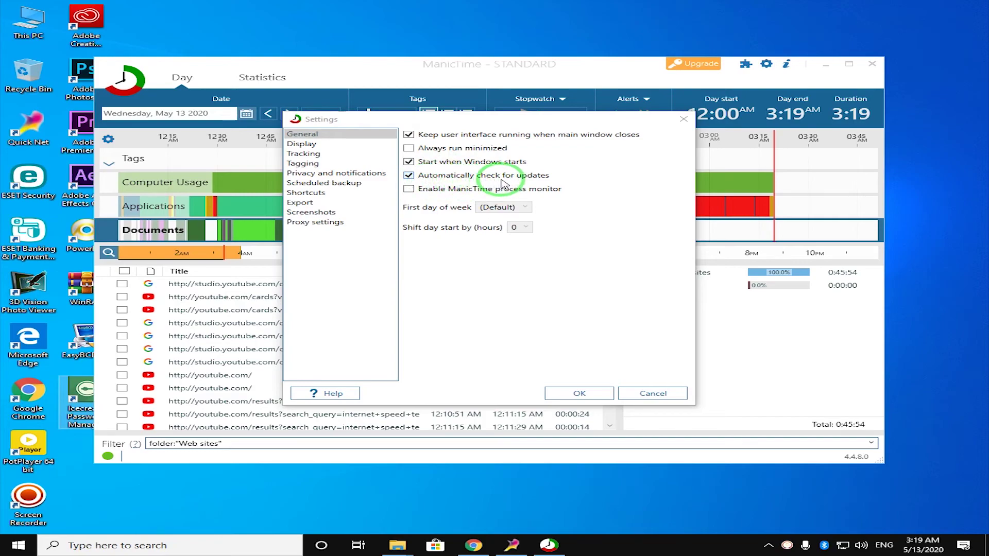
Step: Turn off automatic update checks in the General settings, look over the Display and Tracking options, and save the settings
{"action": "left_click", "coordinate": [408, 175]}
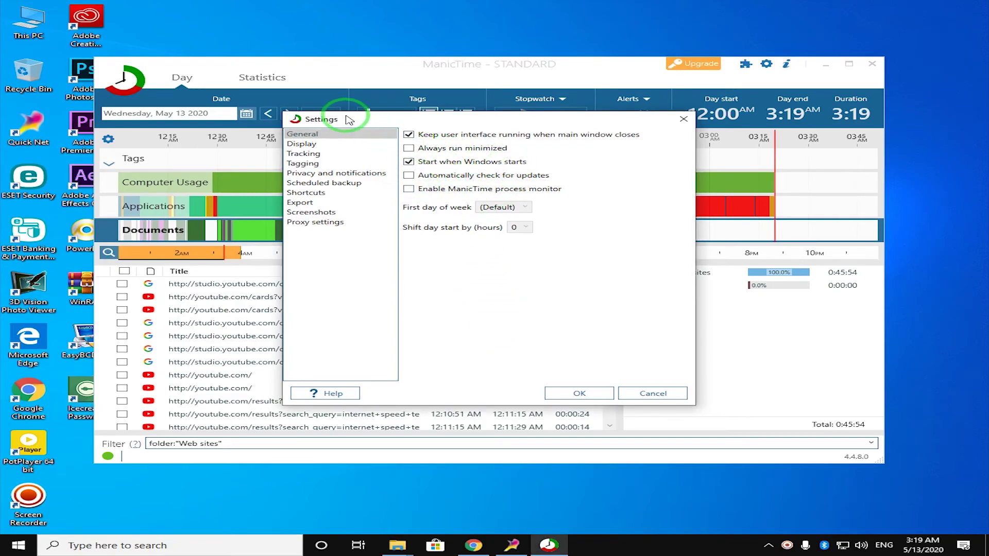
{"action": "left_click", "coordinate": [325, 144]}
{"action": "left_click", "coordinate": [330, 154]}
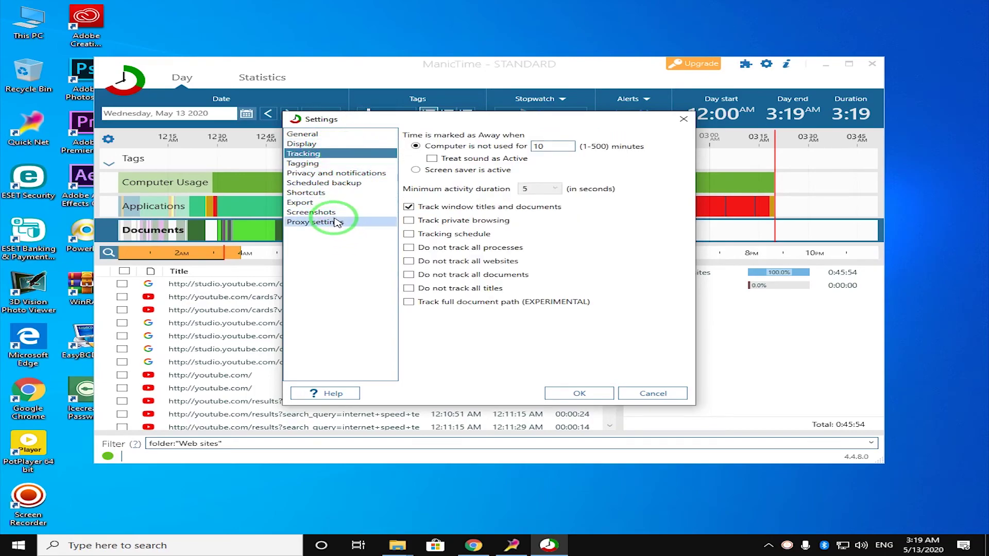
{"action": "left_click", "coordinate": [334, 138]}
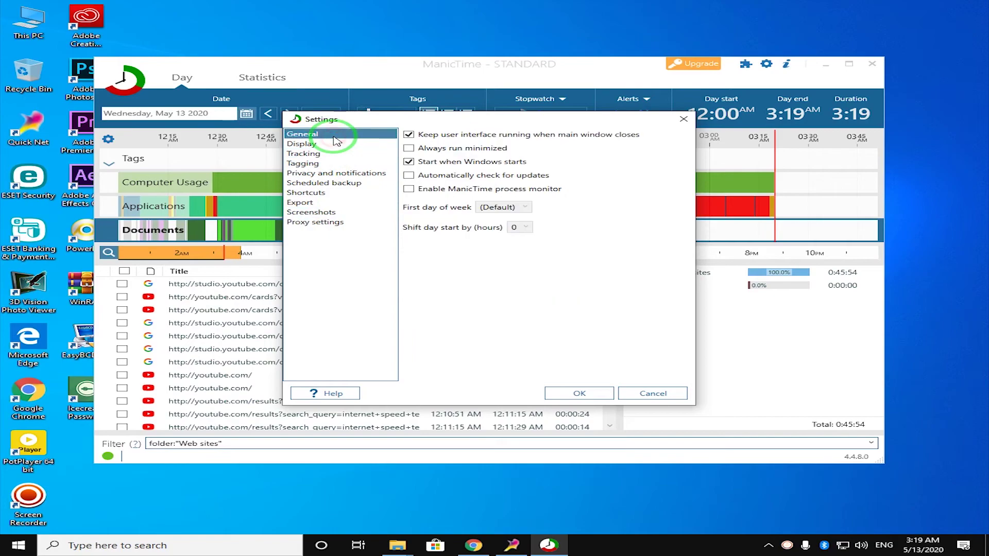
{"action": "left_click", "coordinate": [580, 393]}
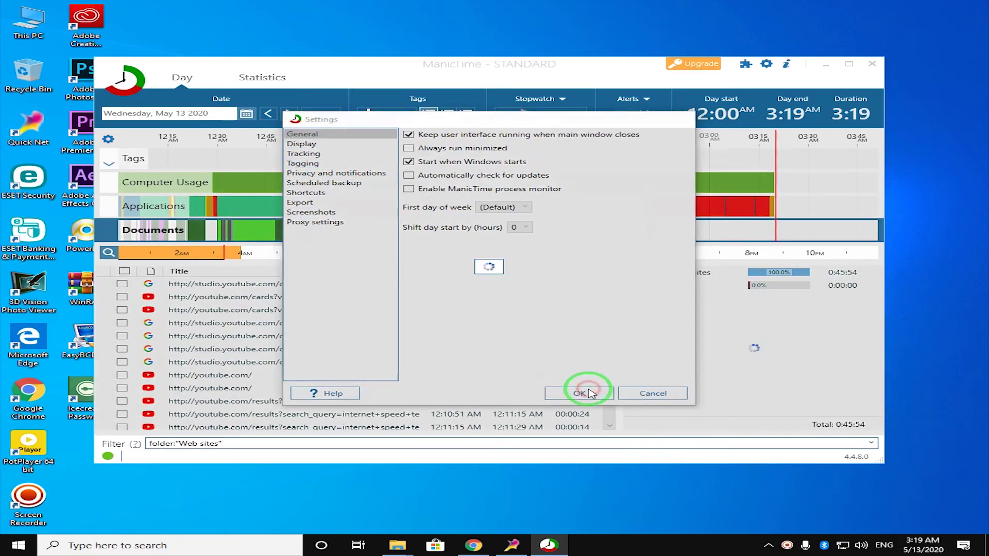
{"action": "left_click", "coordinate": [735, 229]}
{"action": "left_click", "coordinate": [500, 183]}
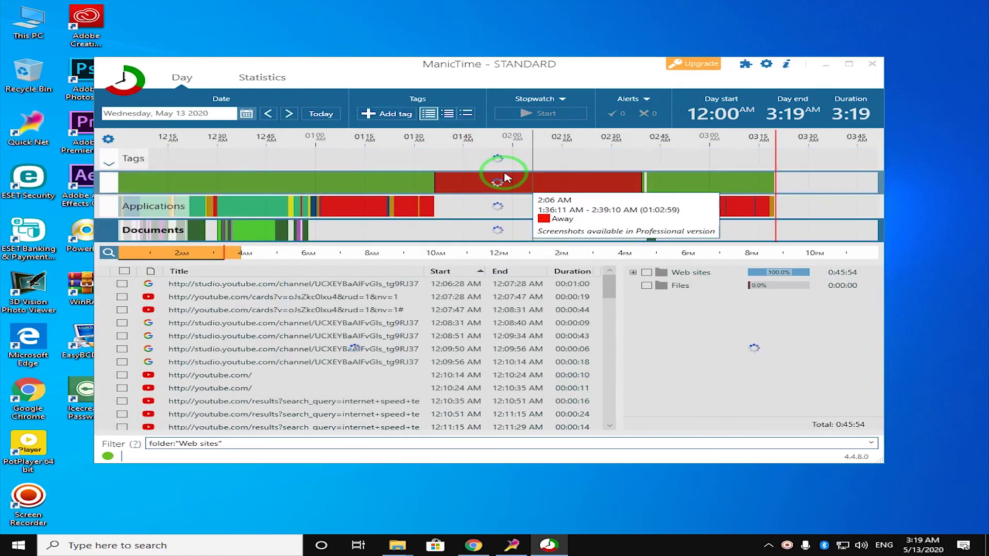
{"action": "left_click", "coordinate": [510, 205]}
{"action": "left_click", "coordinate": [548, 236]}
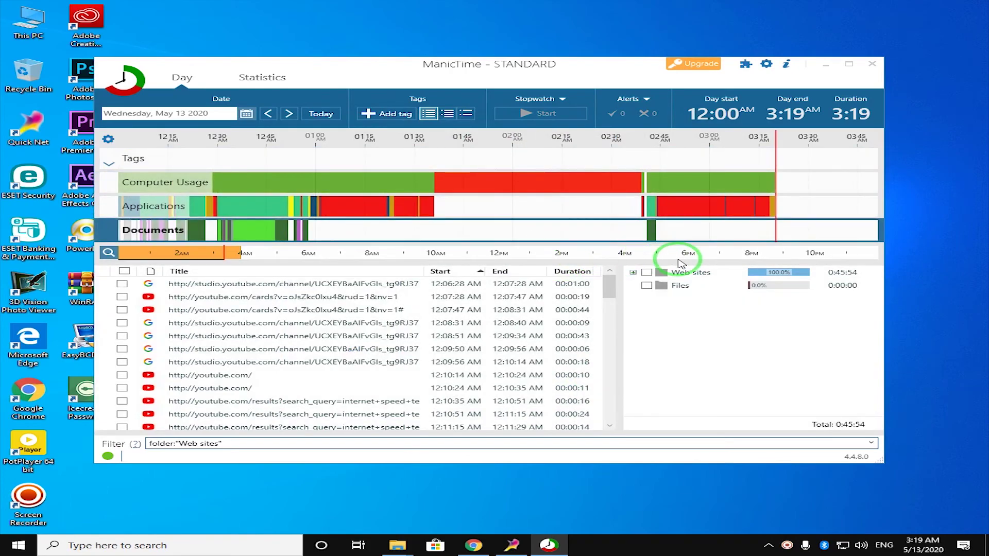
Step: Close the ManicTime window, minimize the Quick Net window, and bring up the desktop's options to refresh it
{"action": "left_click", "coordinate": [871, 66]}
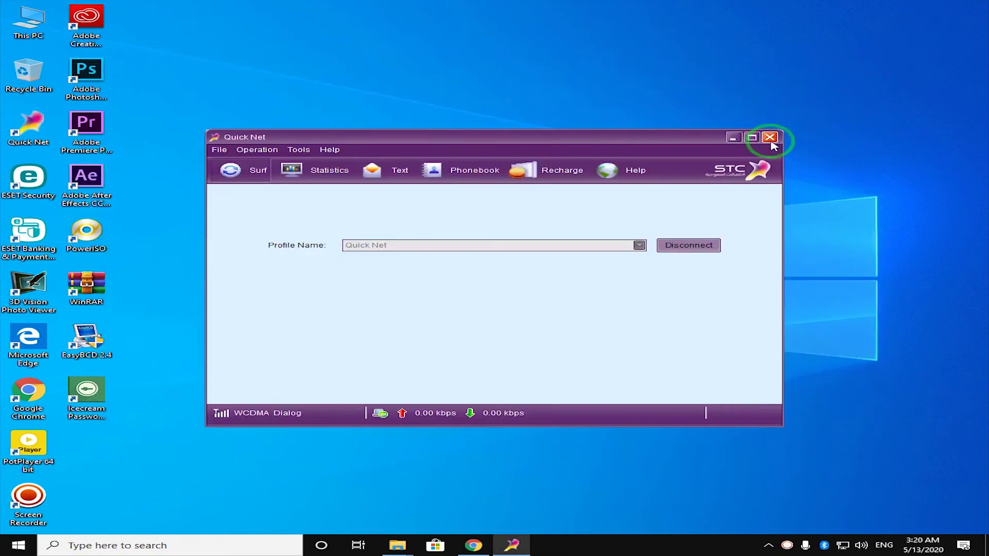
{"action": "left_click", "coordinate": [734, 138]}
{"action": "right_click", "coordinate": [691, 156]}
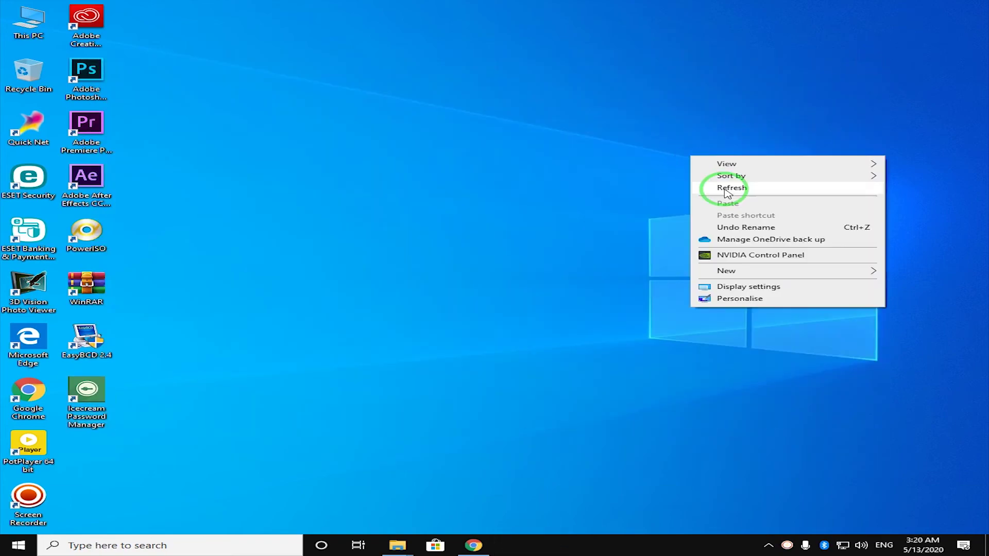